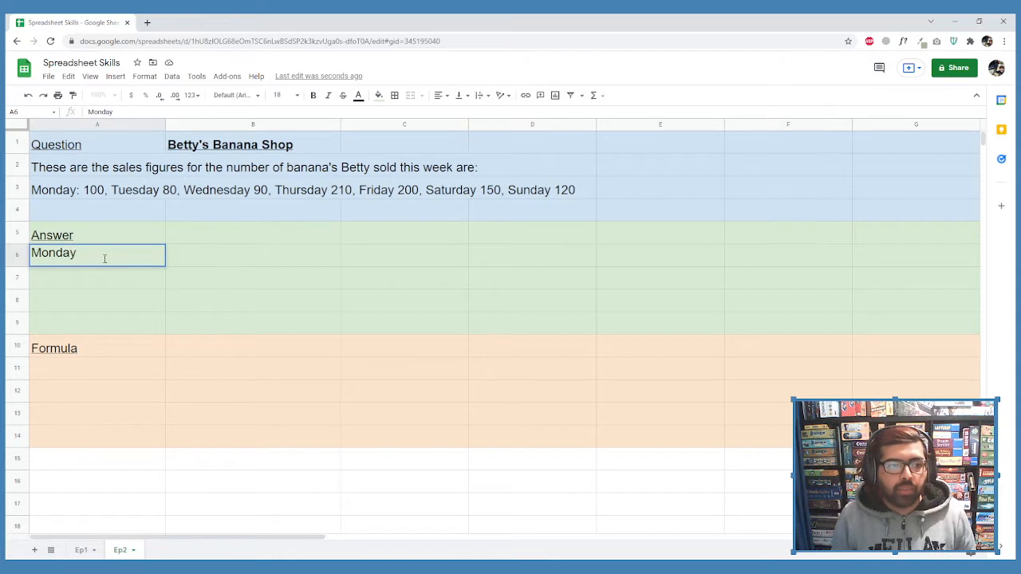
Fill the weekday names across row 6 of the Answer section, from Monday in A6 to Sunday in G6.
key("Tab")
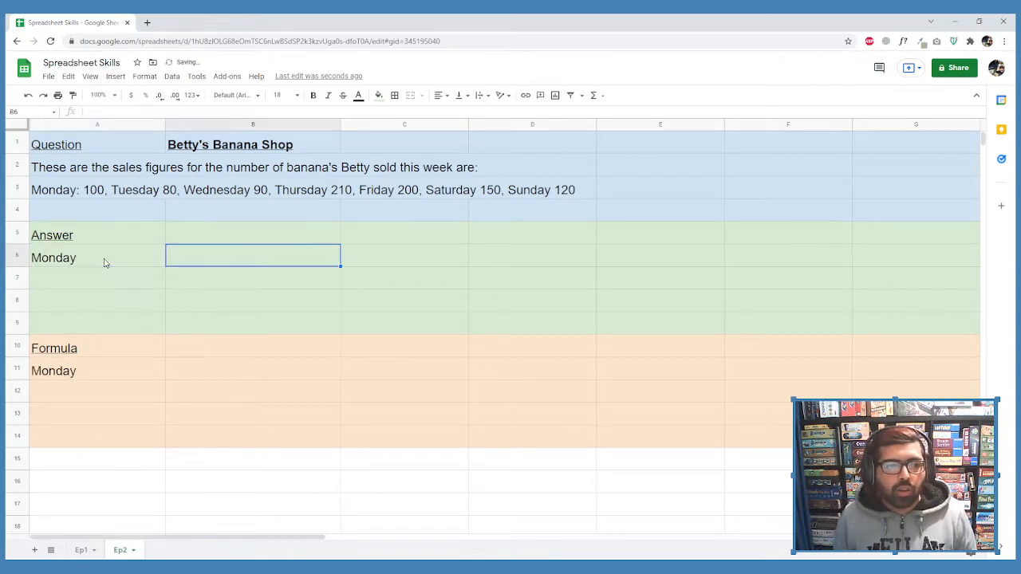
left_click(105, 263)
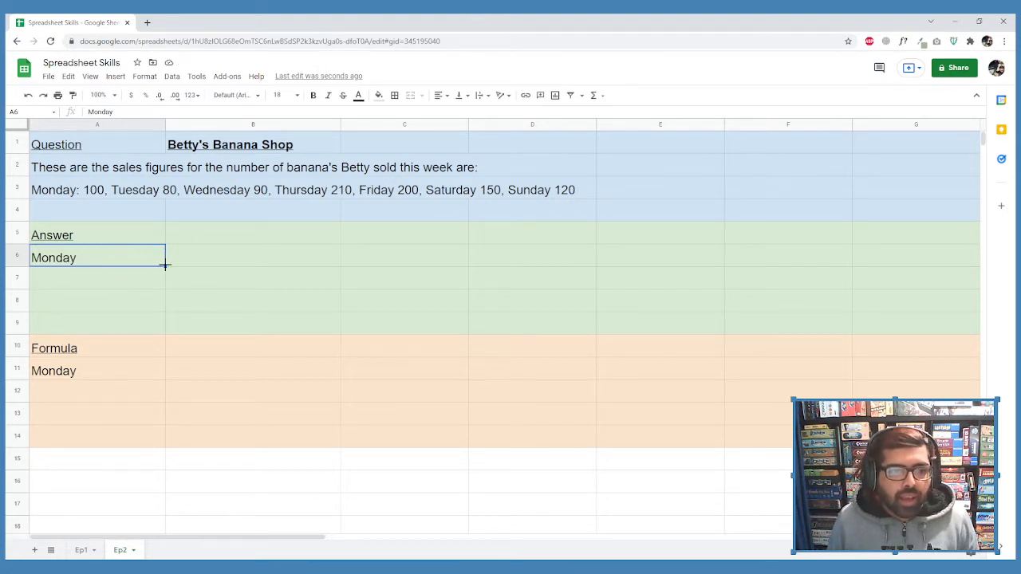
left_click_drag(165, 266, 871, 261)
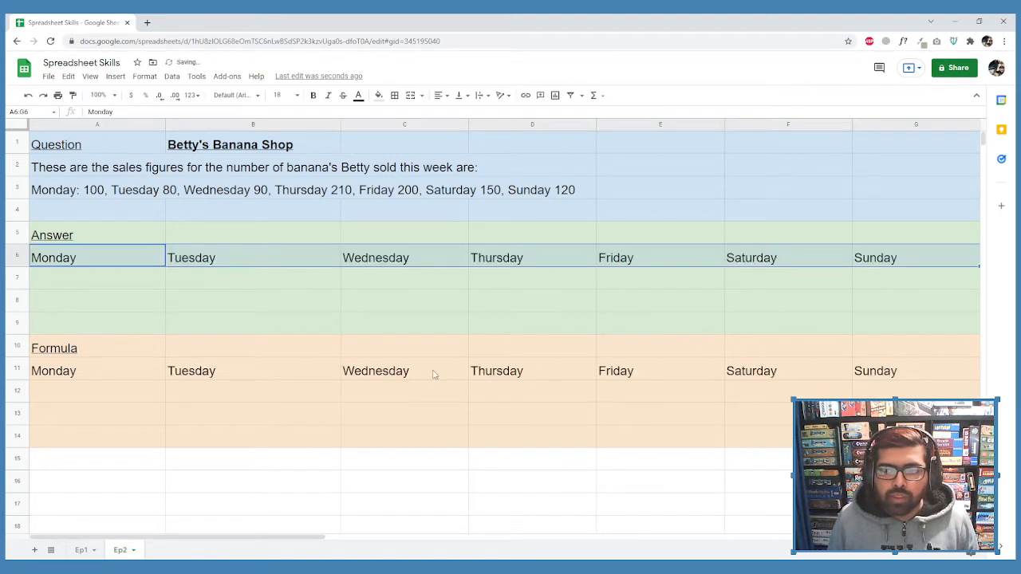
Enter the sales figures 100, 80 and 90 under Monday, Tuesday and Wednesday in A7 to C7.
left_click(78, 287)
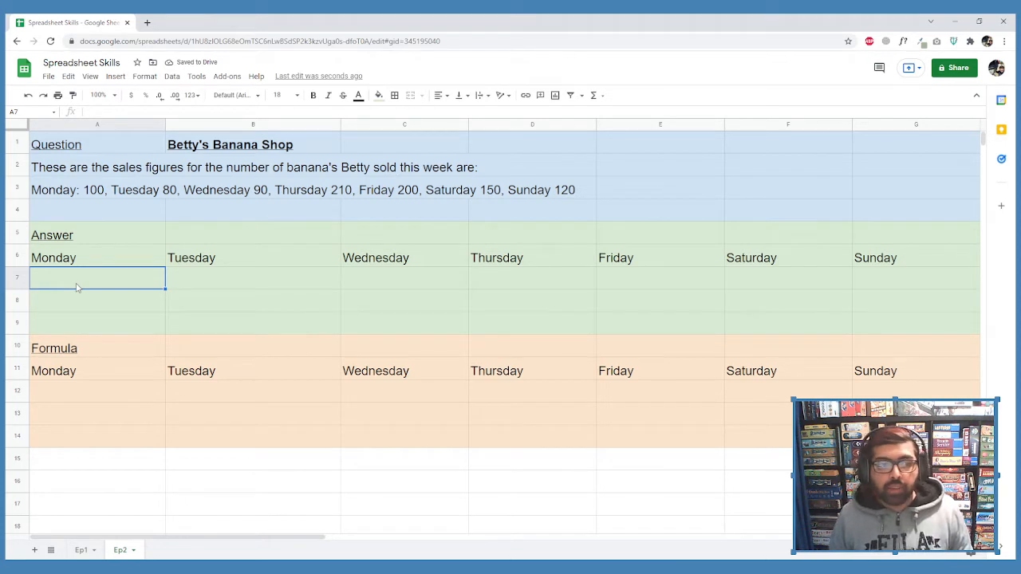
type("100")
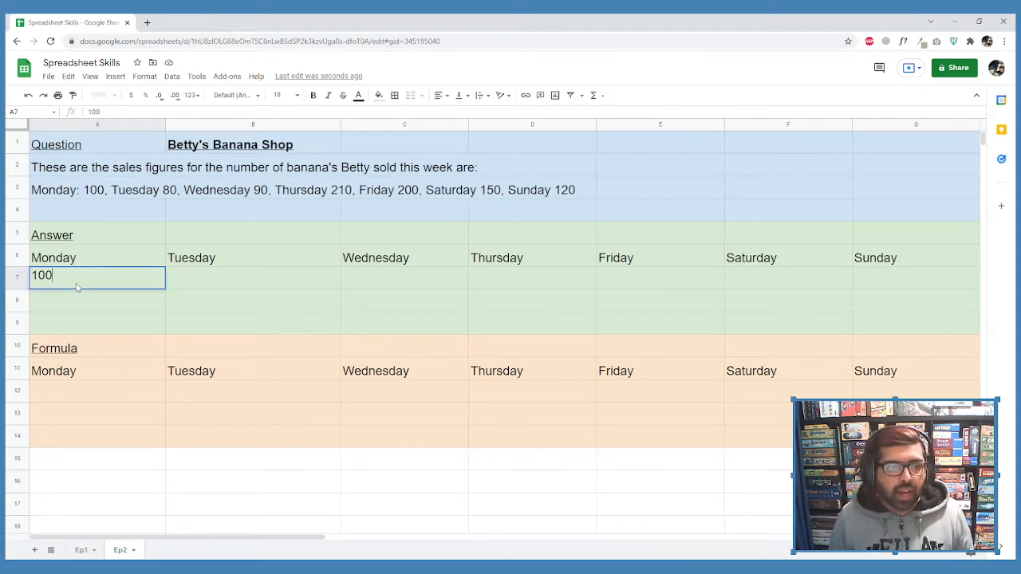
key("Tab")
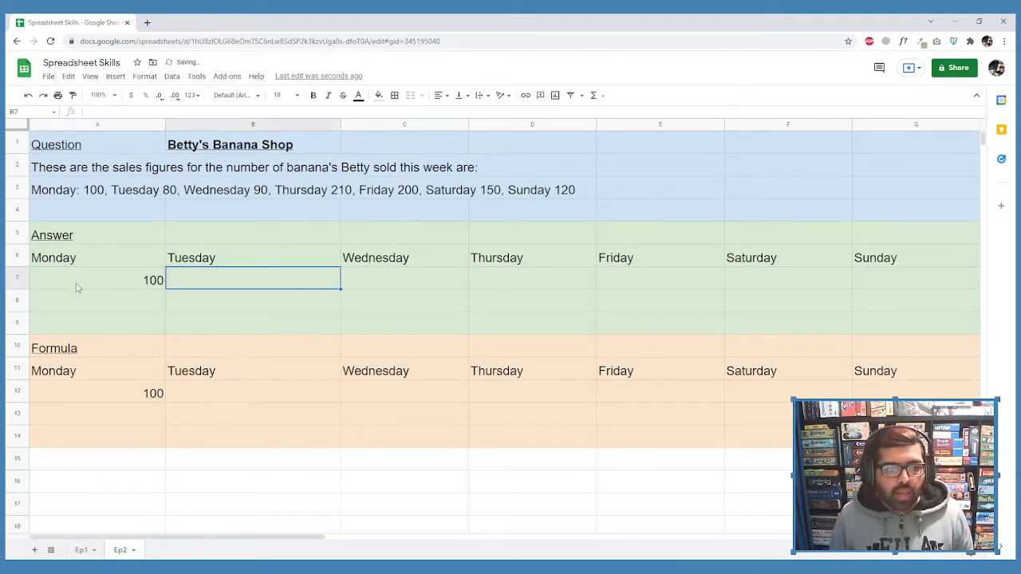
left_click(76, 287)
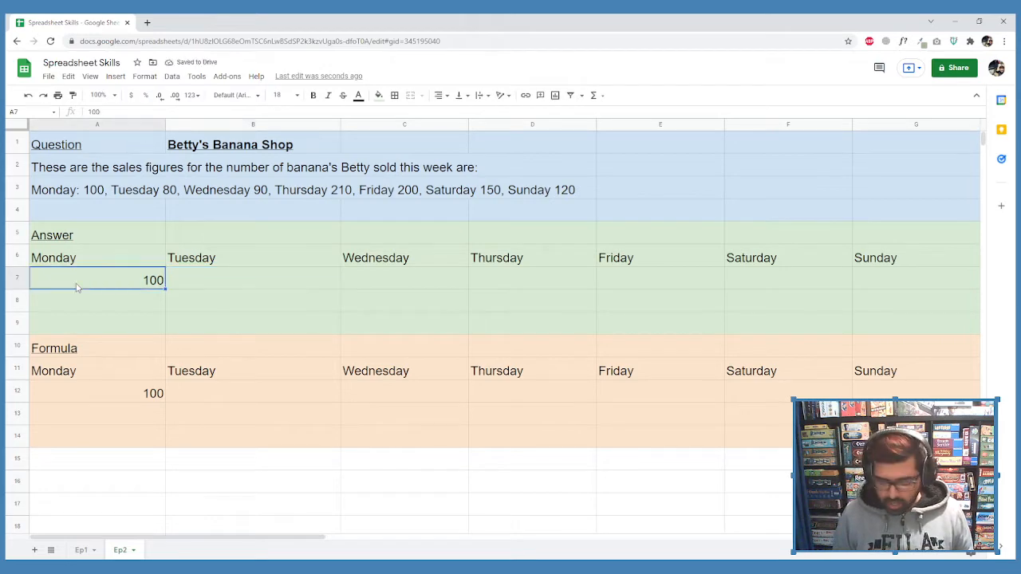
double_click(77, 287)
key("Return")
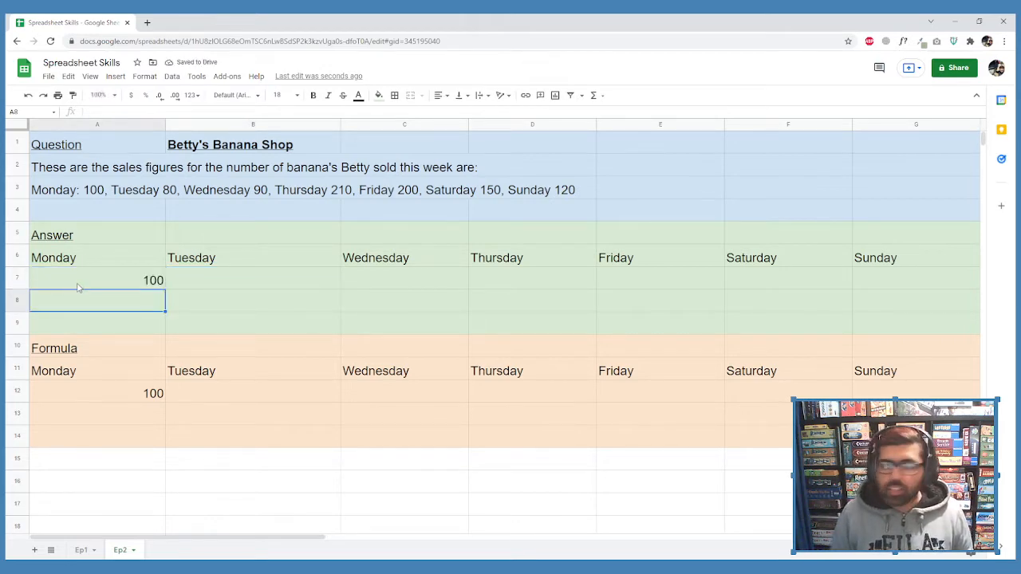
key("Up")
key("Right")
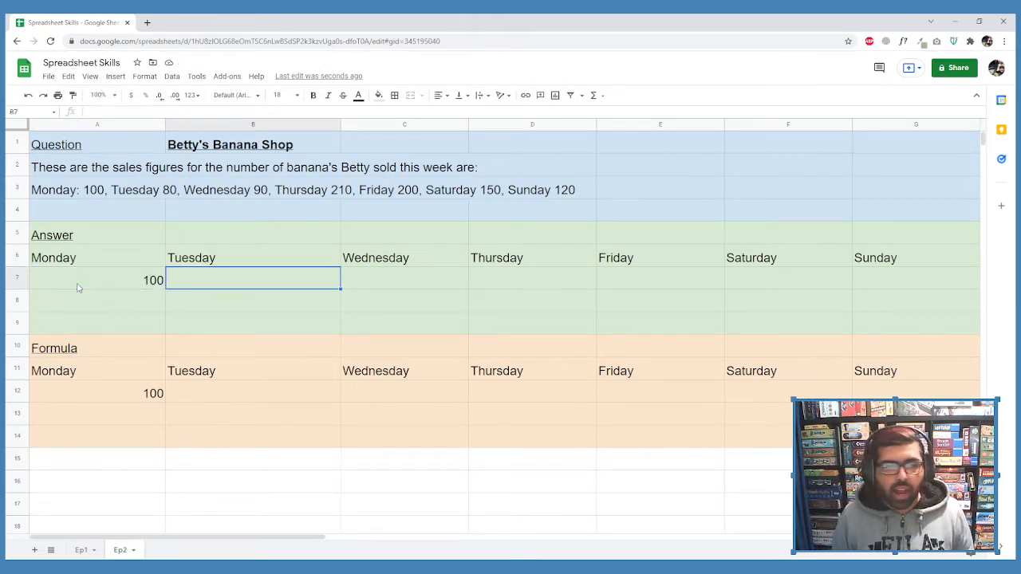
type("80")
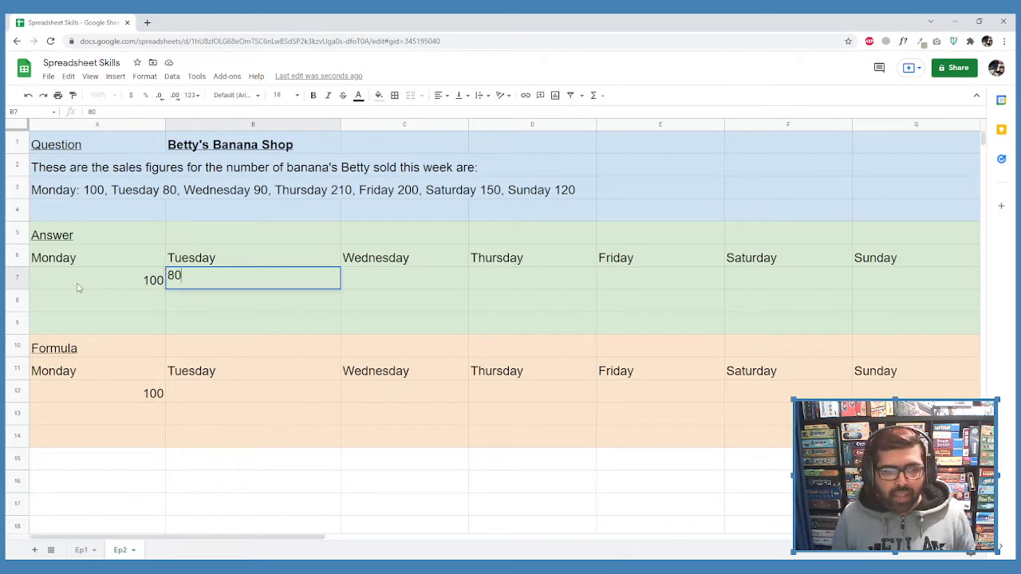
key("Tab")
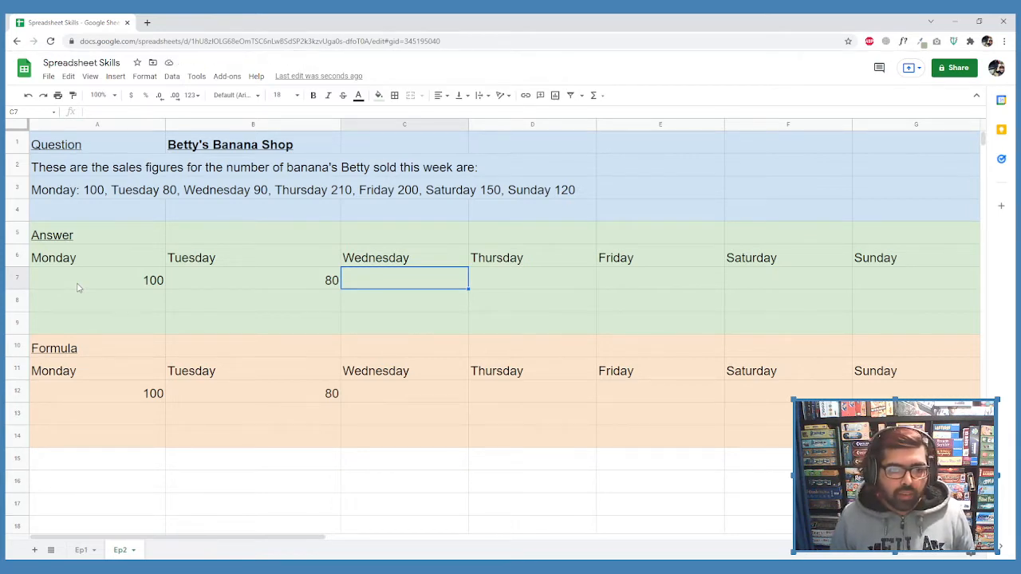
type("90")
key("Tab")
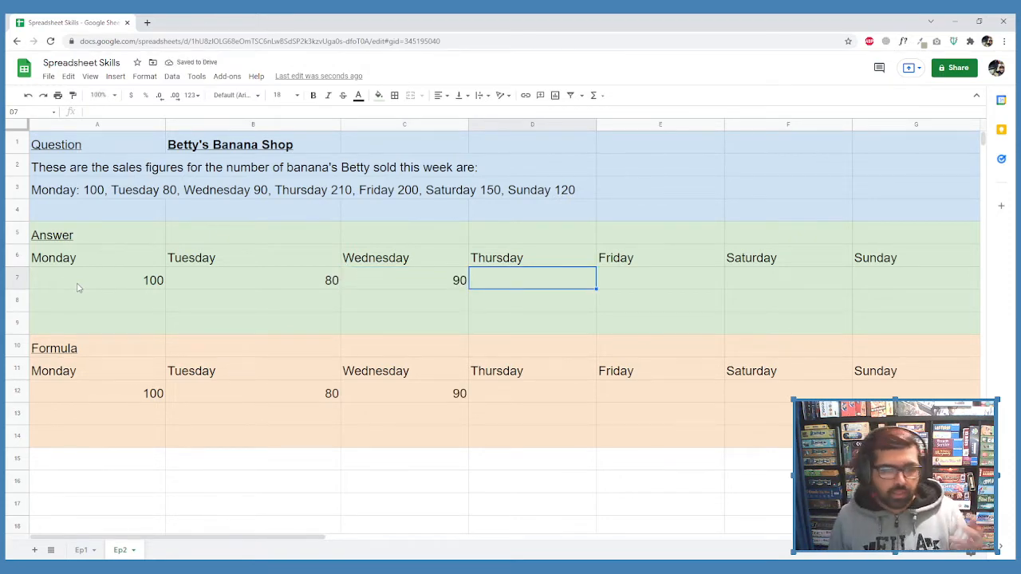
Enter the sales figures 210, 200, 150 and 120 under Thursday to Sunday in D7 to G7.
type("210")
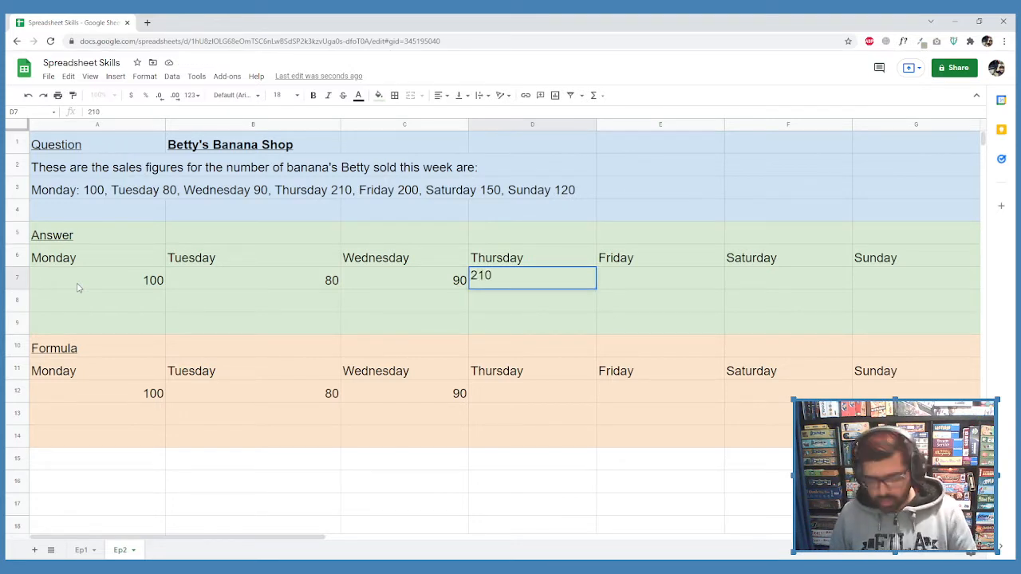
key("Tab")
type("200")
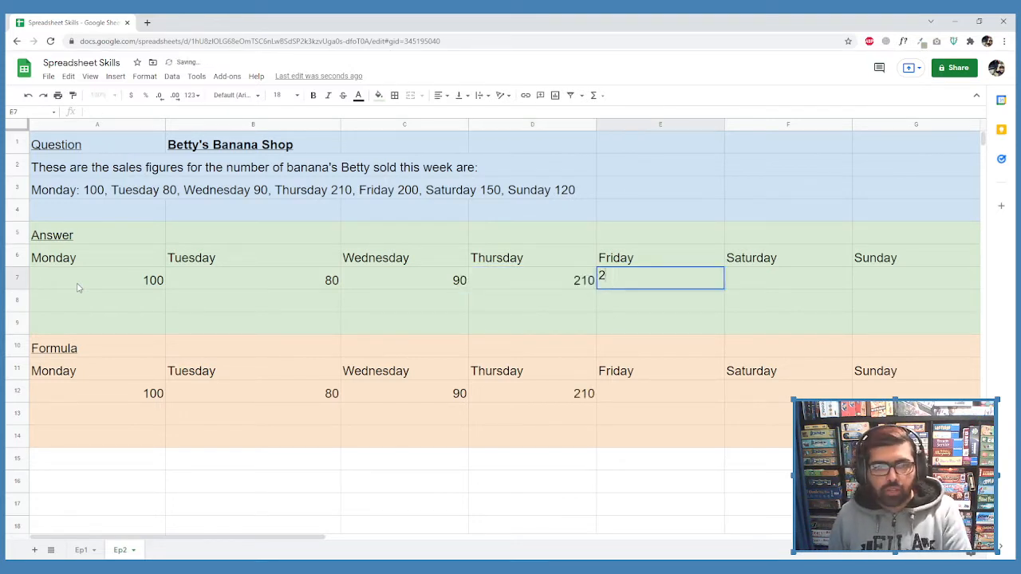
key("Tab")
type("150")
key("Tab")
type("120")
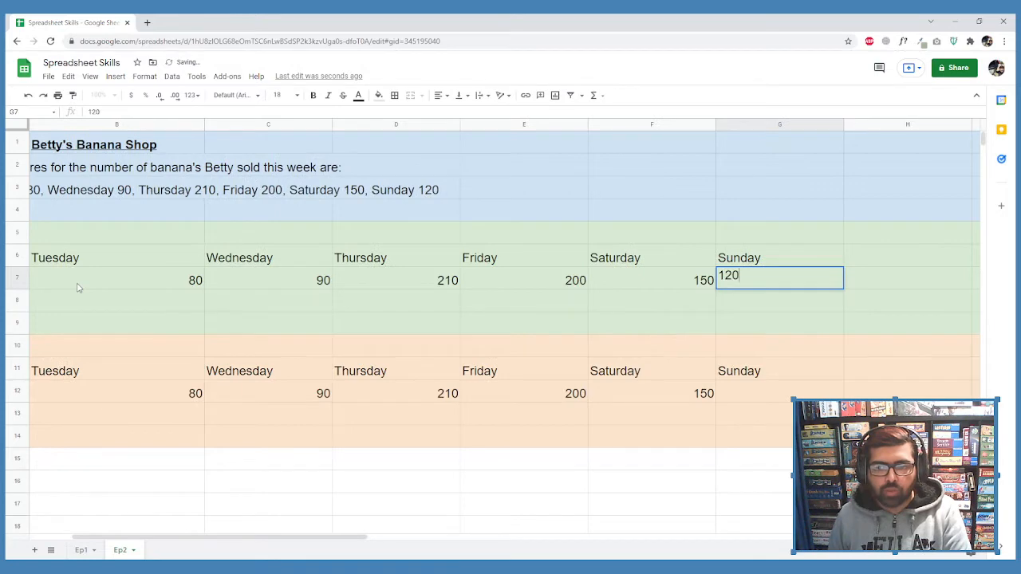
key("Left")
key("Left")
key("Left")
key("Left")
key("Left")
key("Left")
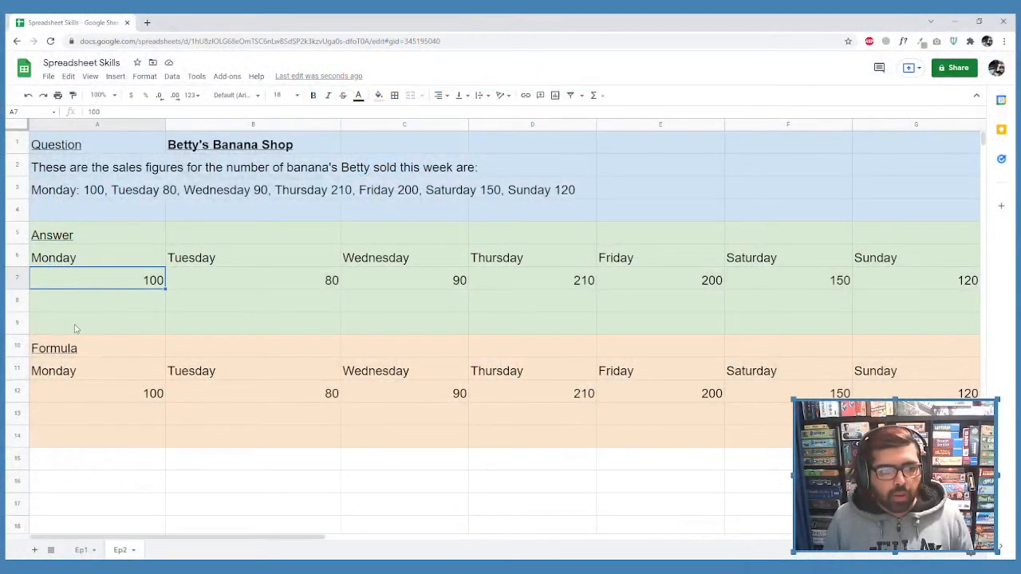
Add the label "Total number of bananas sold" in cell A8, below the Monday figure.
left_click(76, 328)
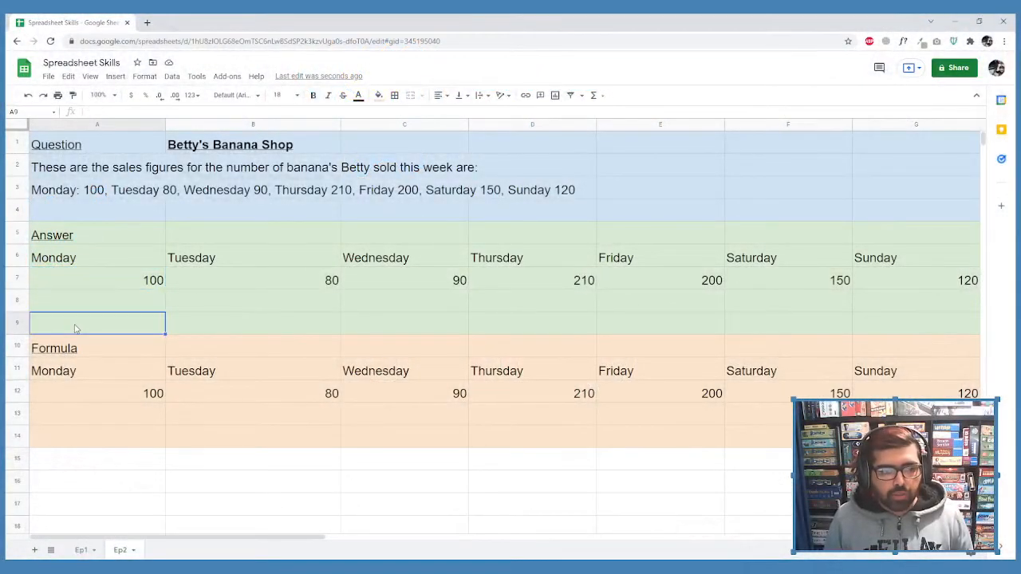
key("Up")
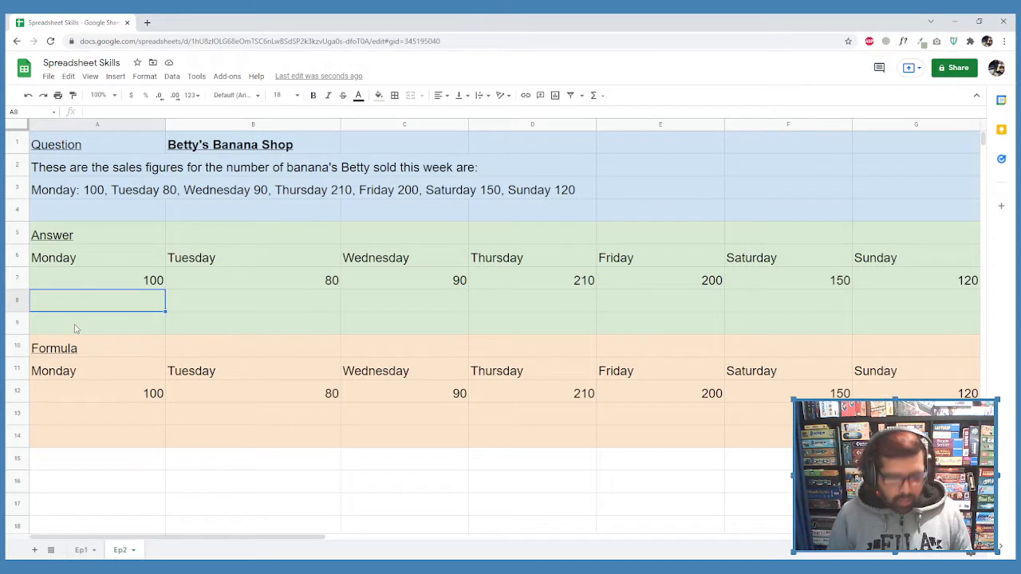
type("T")
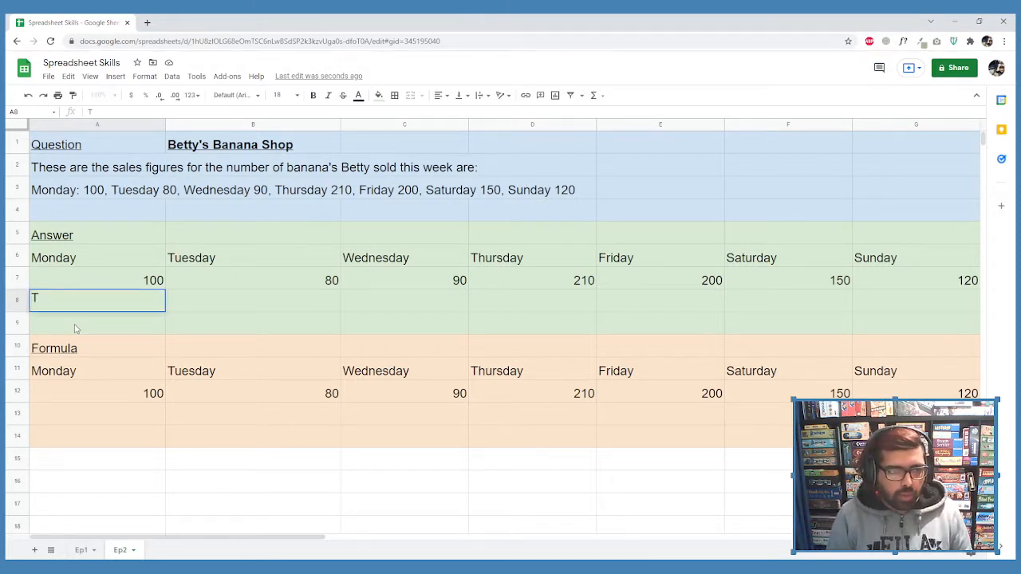
type("otal numbe")
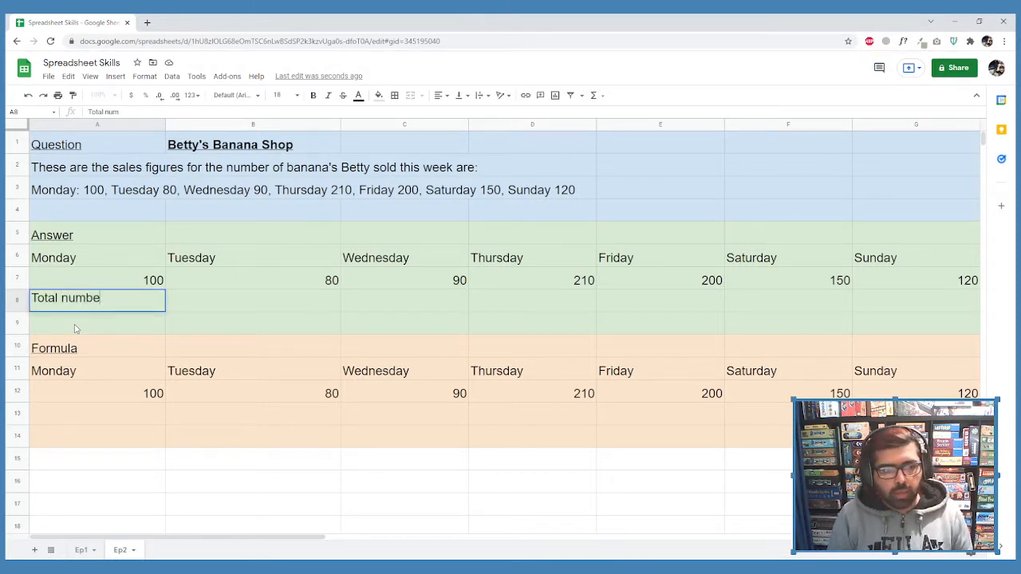
type("r of bananas sold")
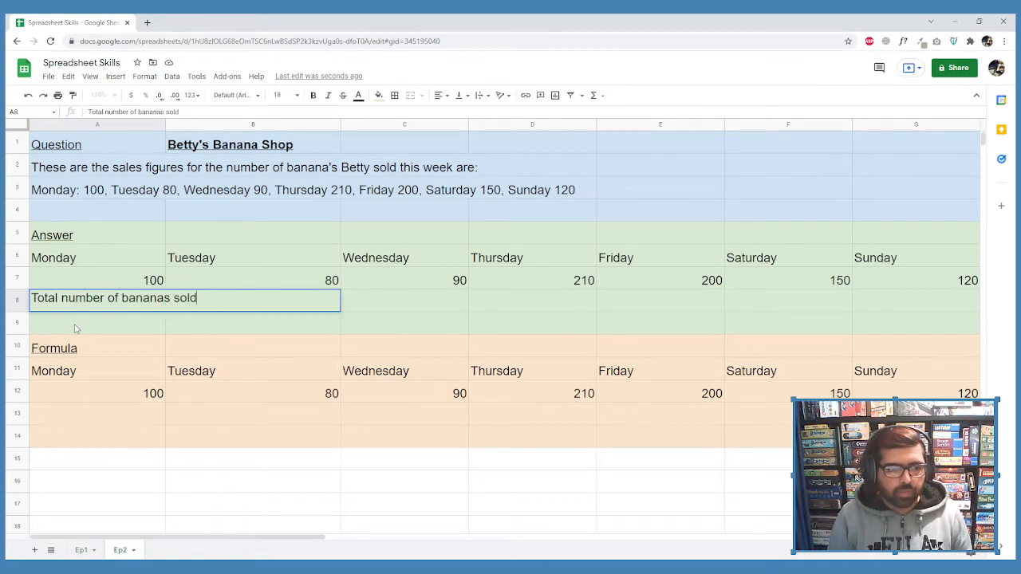
key("Return")
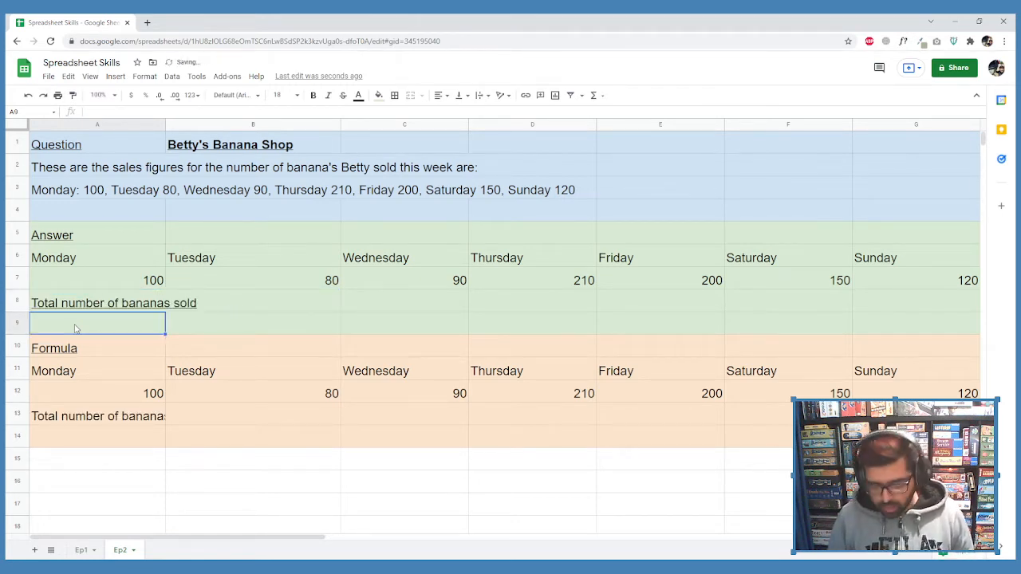
Total the week's sales in A9 by adding the seven daily cells individually with =A7+B7+C7+D7+E7+F7+G7.
type("=")
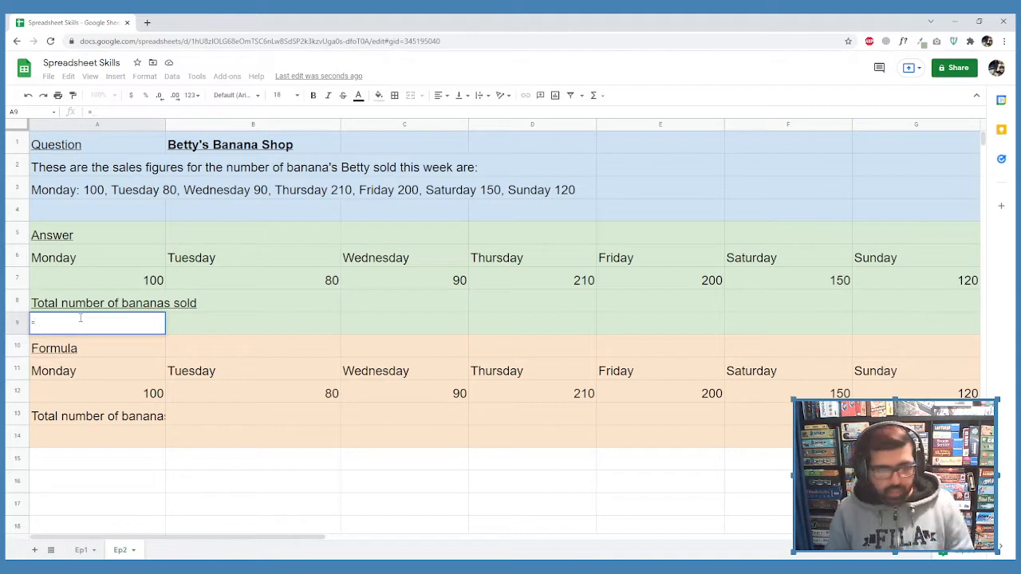
left_click(125, 289)
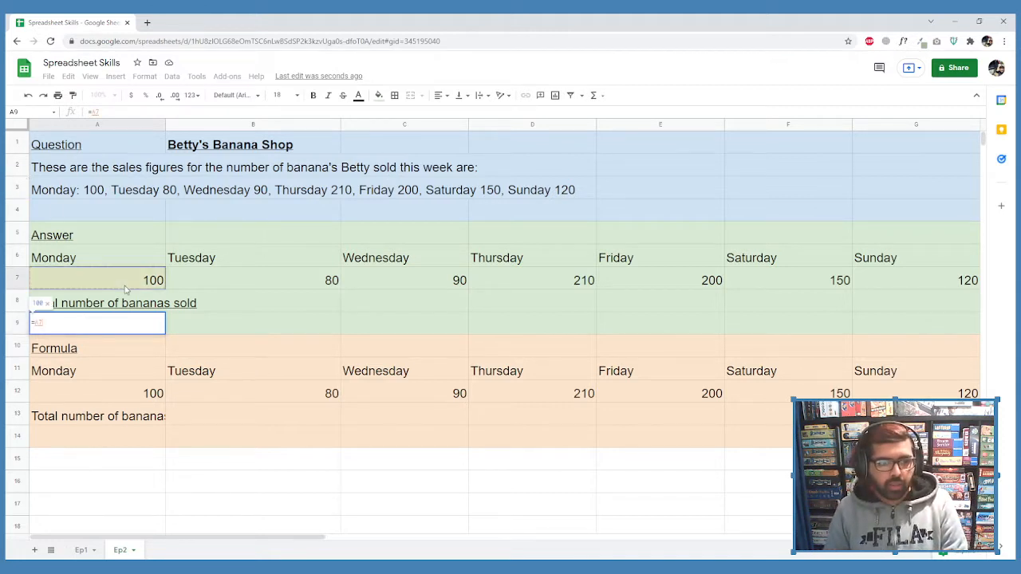
type("+")
left_click(243, 289)
type("+")
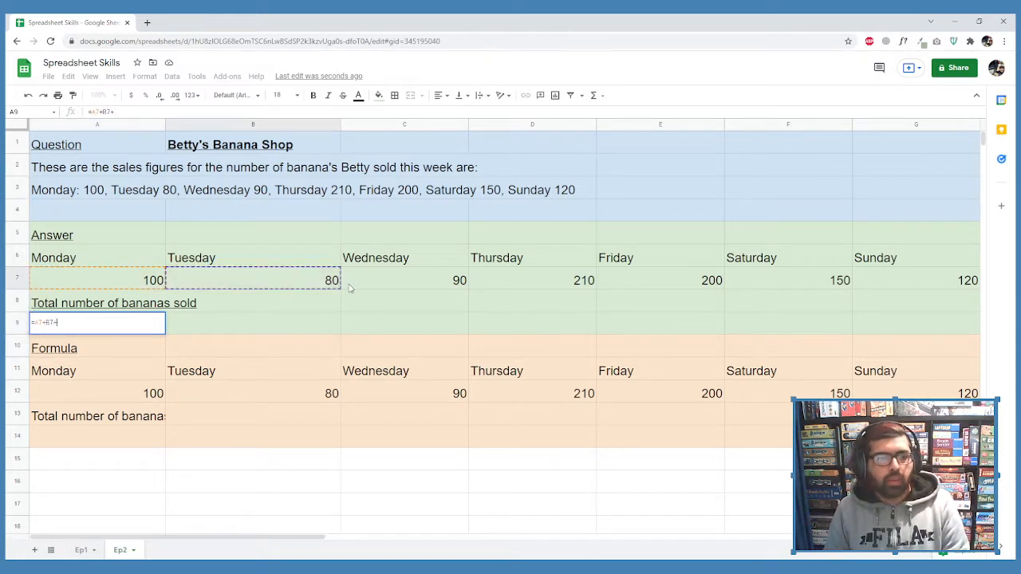
left_click(369, 287)
type("+")
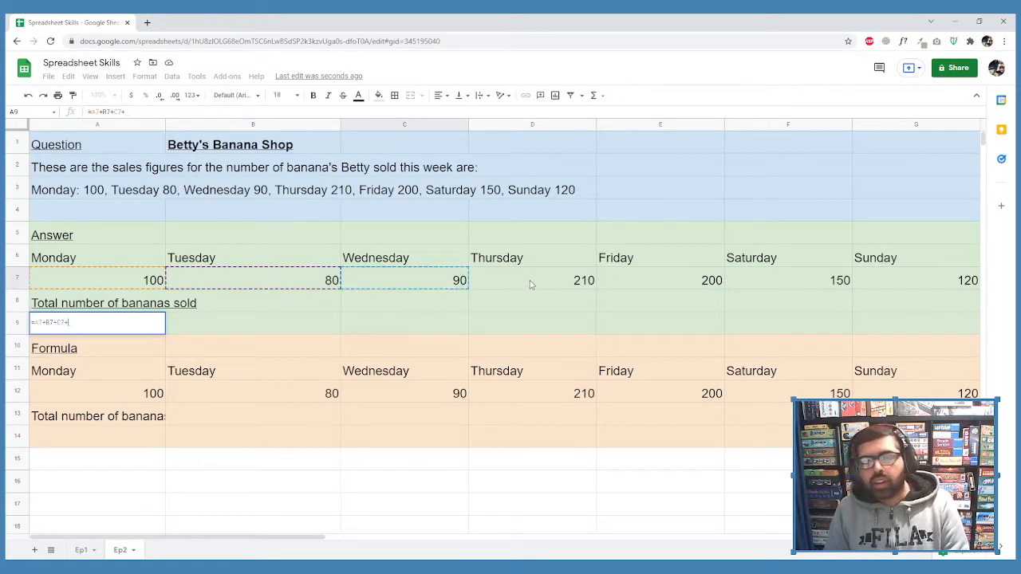
left_click(532, 282)
type("+")
left_click(693, 285)
type("+")
left_click(809, 281)
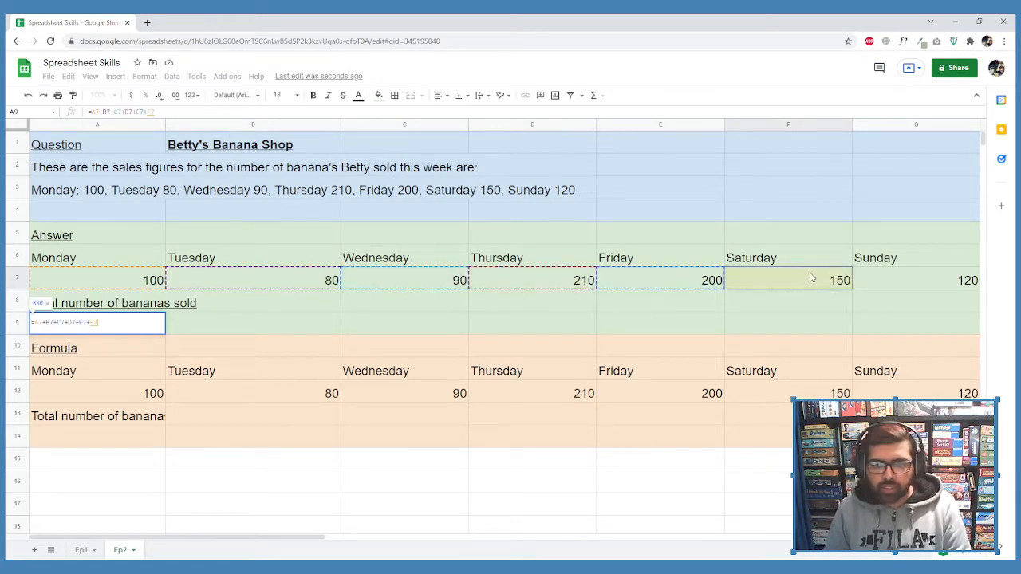
type("+")
left_click(903, 283)
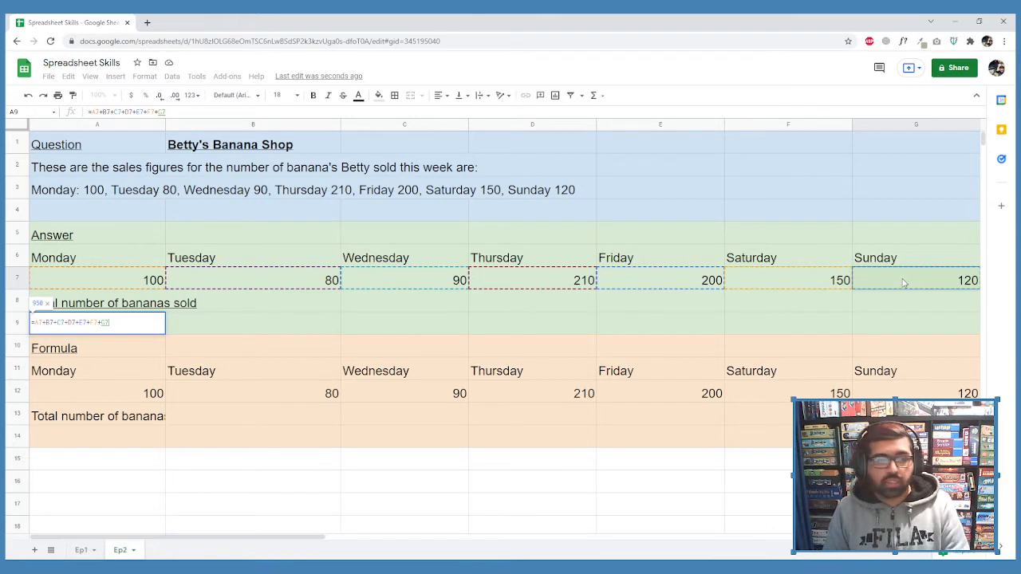
key("Return")
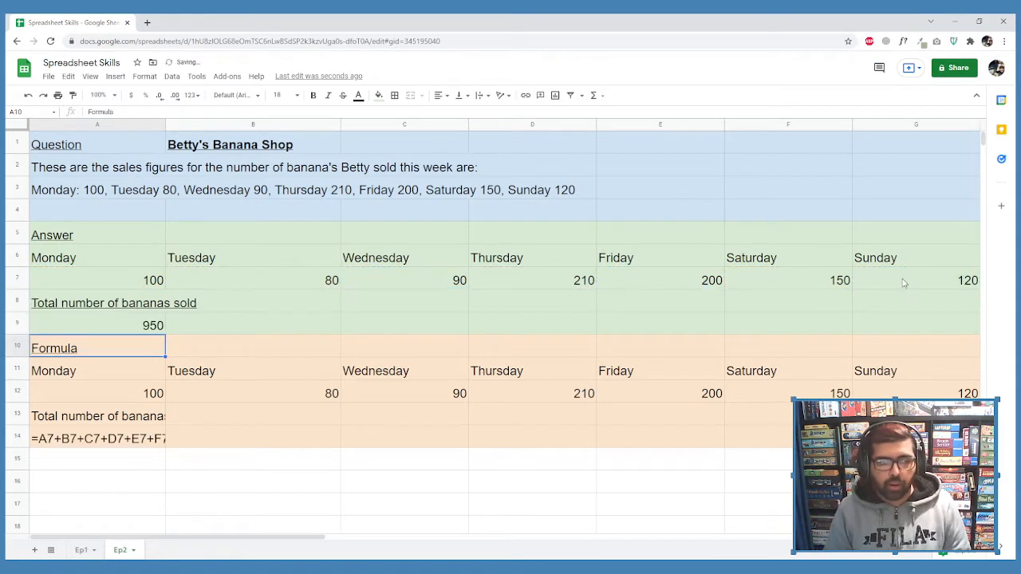
Resize column A just wide enough to show the full total label and the addition formula.
left_click(149, 333)
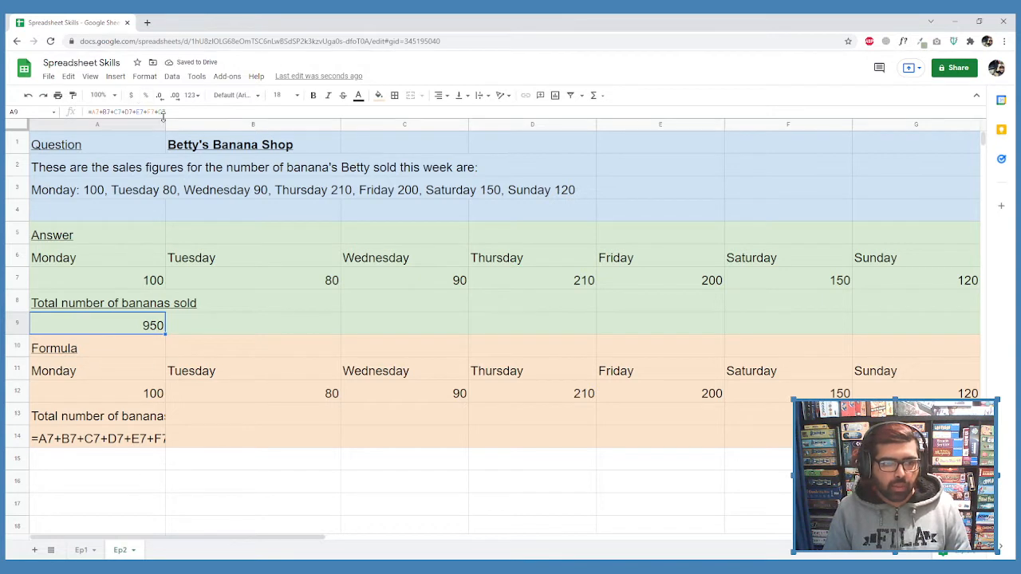
left_click_drag(165, 125, 165, 125)
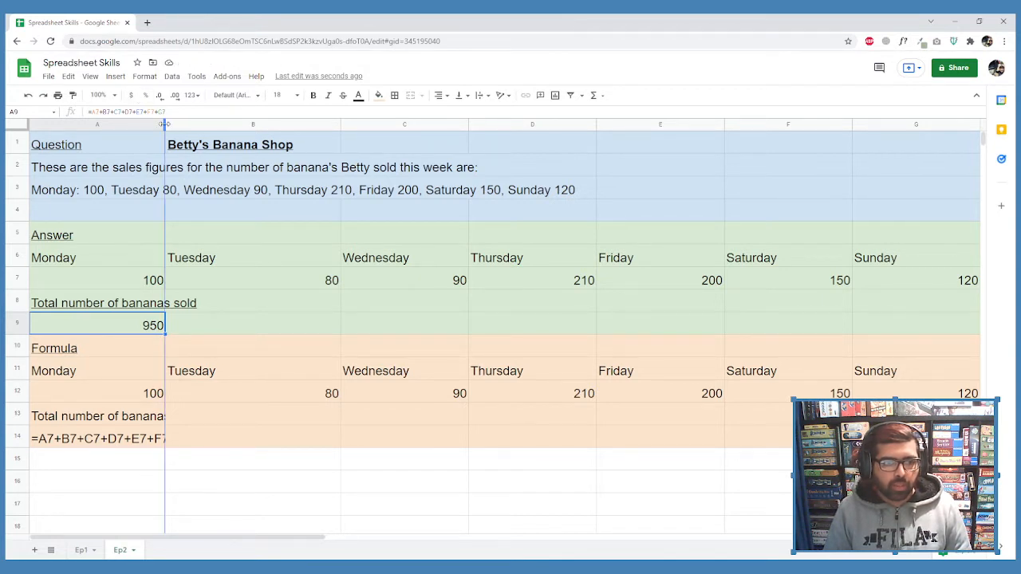
double_click(165, 125)
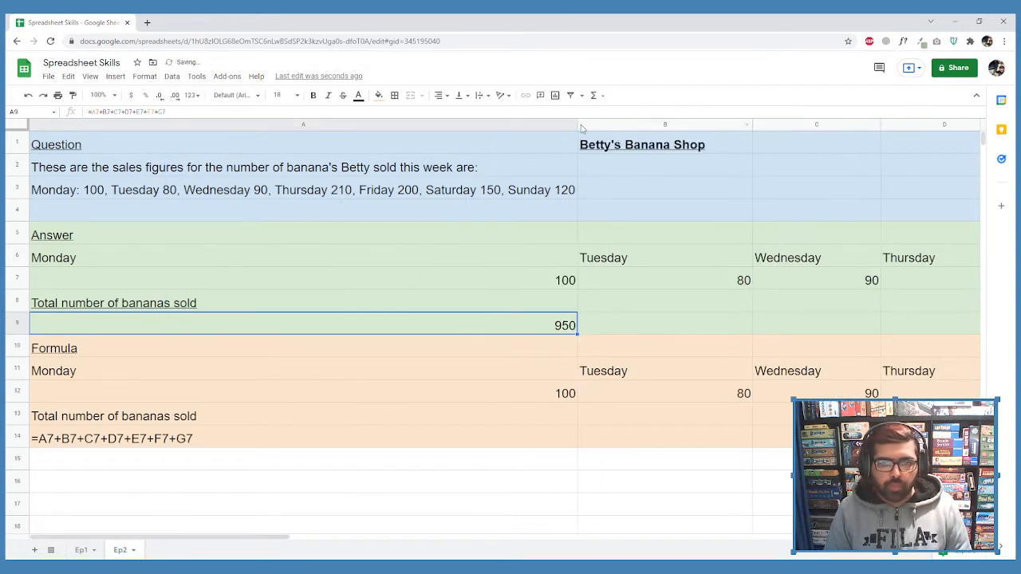
left_click_drag(578, 124, 226, 263)
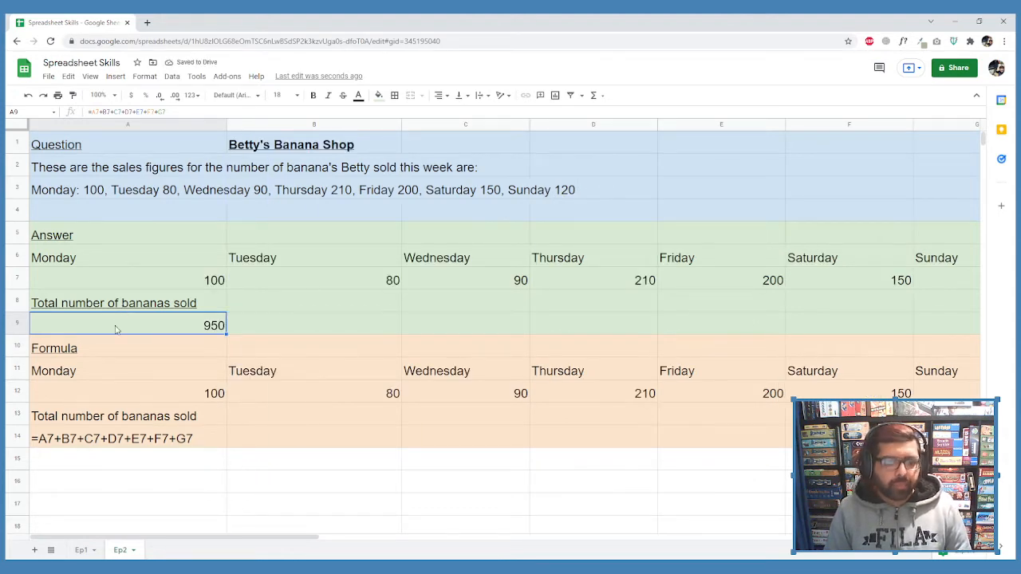
Replace the addition in A9 with a SUM that lists every daily cell separately, =sum(A7,B7,C7,D7,E7,F7,G7).
type("=")
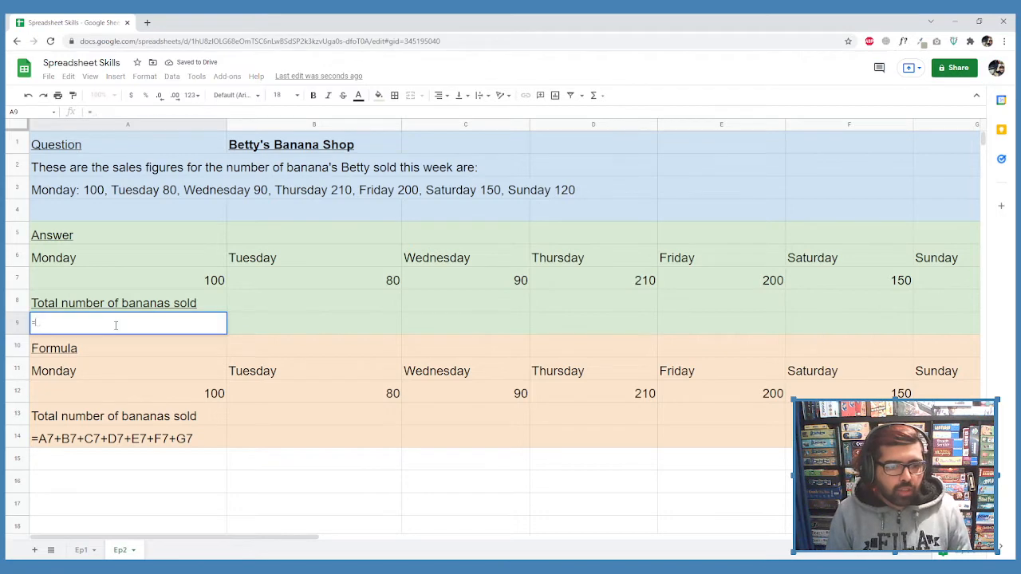
type("sum(")
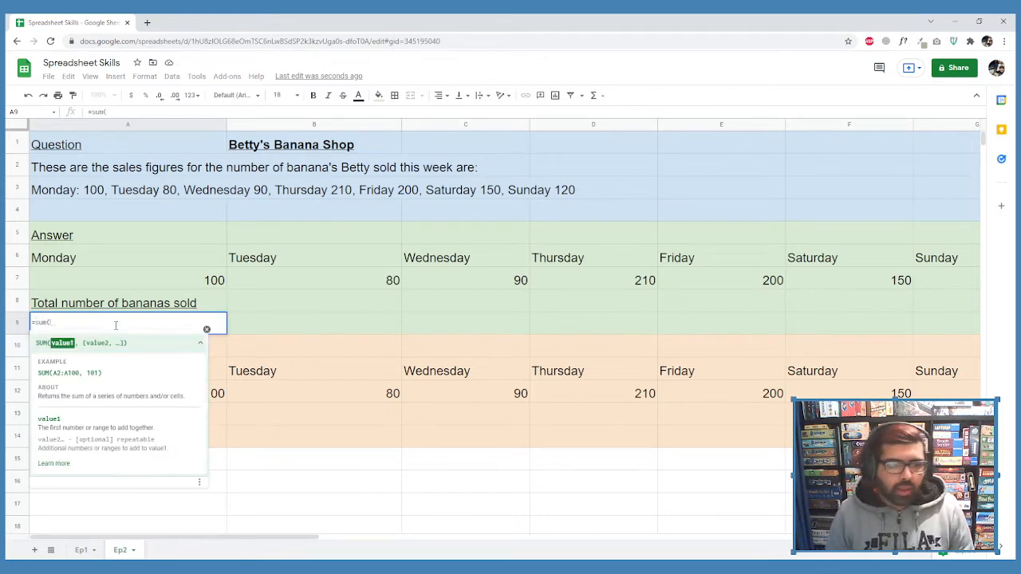
left_click(164, 278)
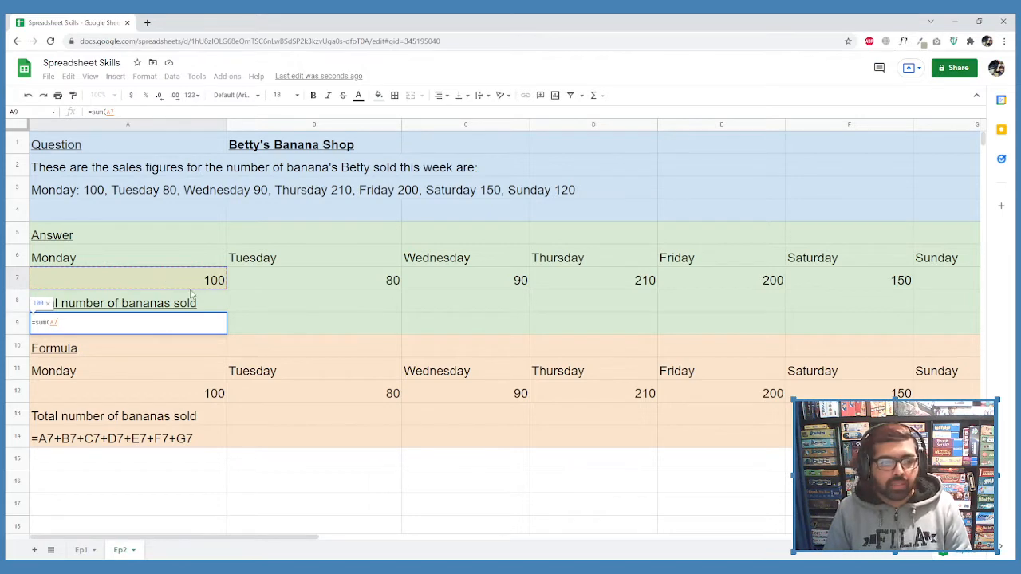
left_click(152, 325)
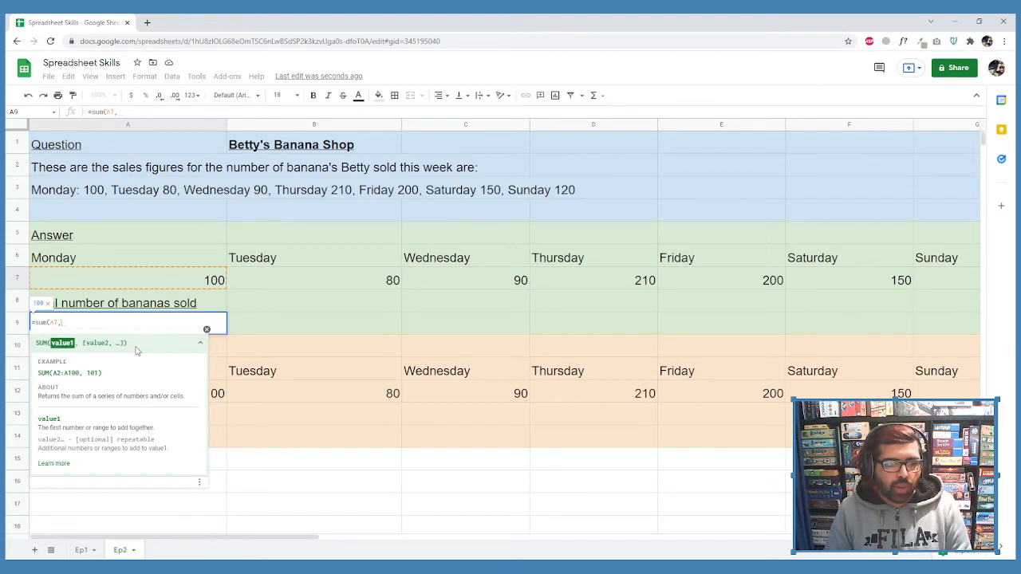
left_click(278, 285)
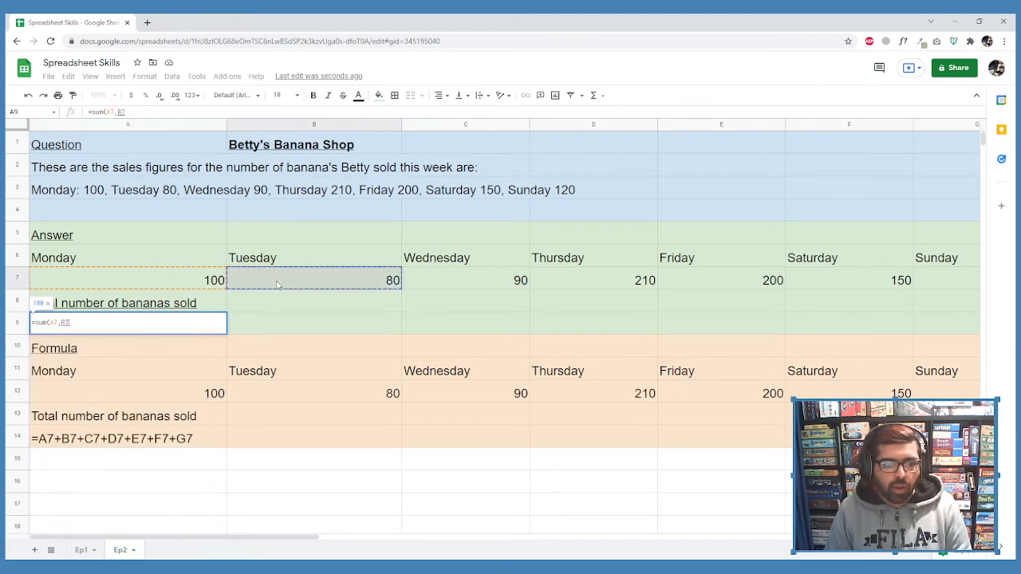
type(",")
left_click(486, 280)
type(",")
left_click(561, 288)
type(",")
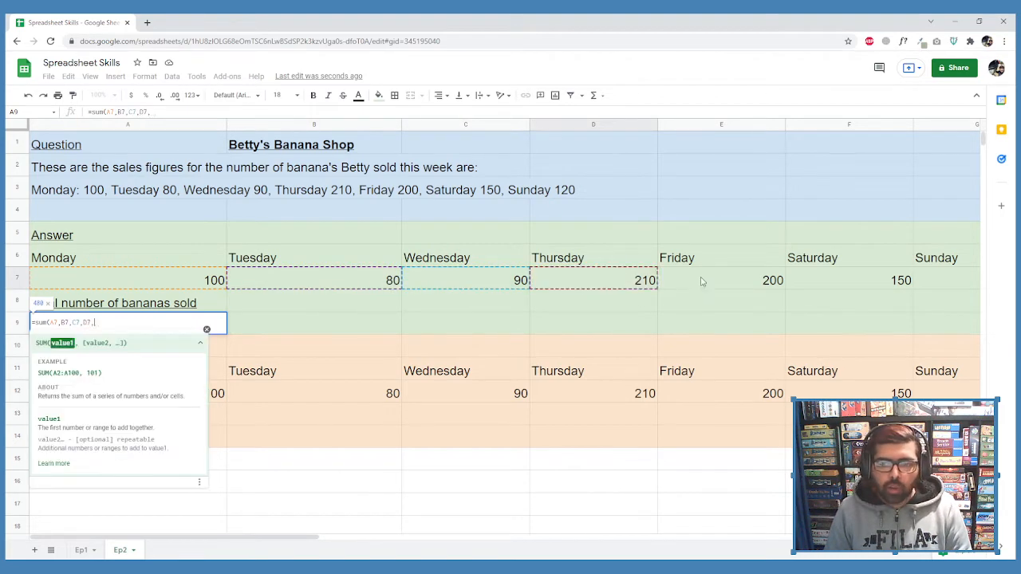
left_click(702, 282)
type(",")
left_click(886, 291)
type(",")
left_click(927, 291)
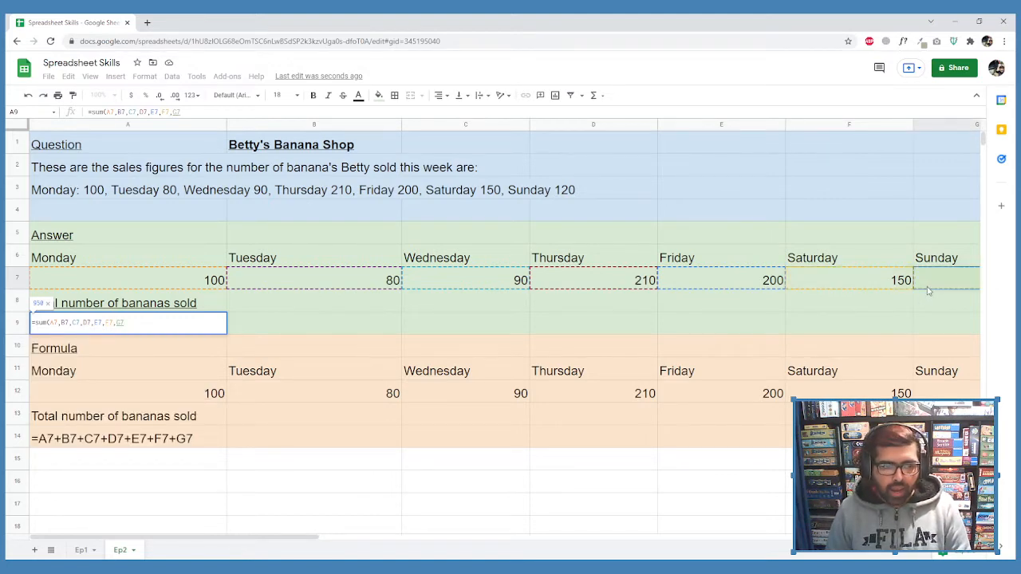
type(")")
key("Return")
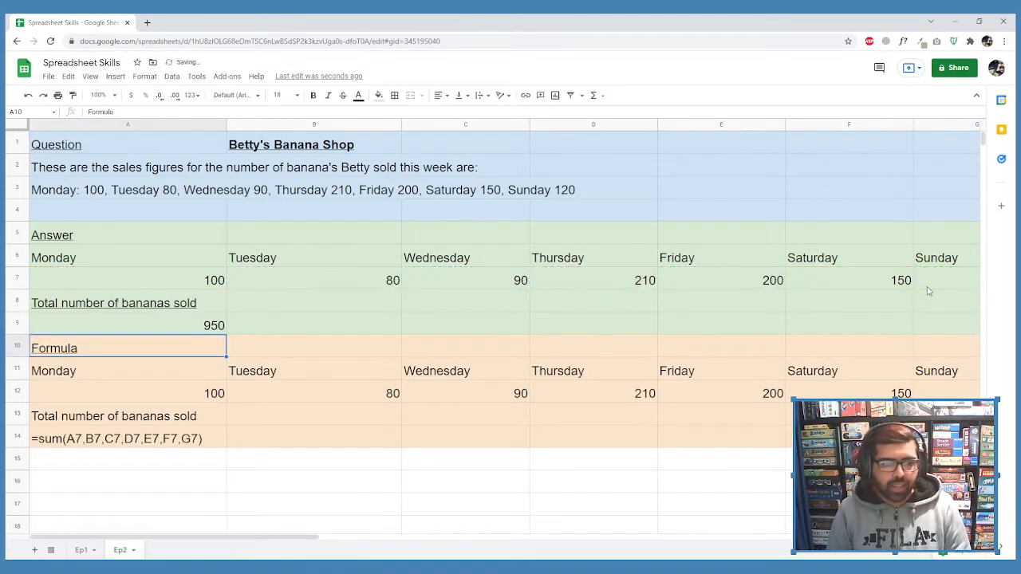
Rewrite the total in A9 to sum the whole week as one range, =sum(A7:G7).
left_click(182, 326)
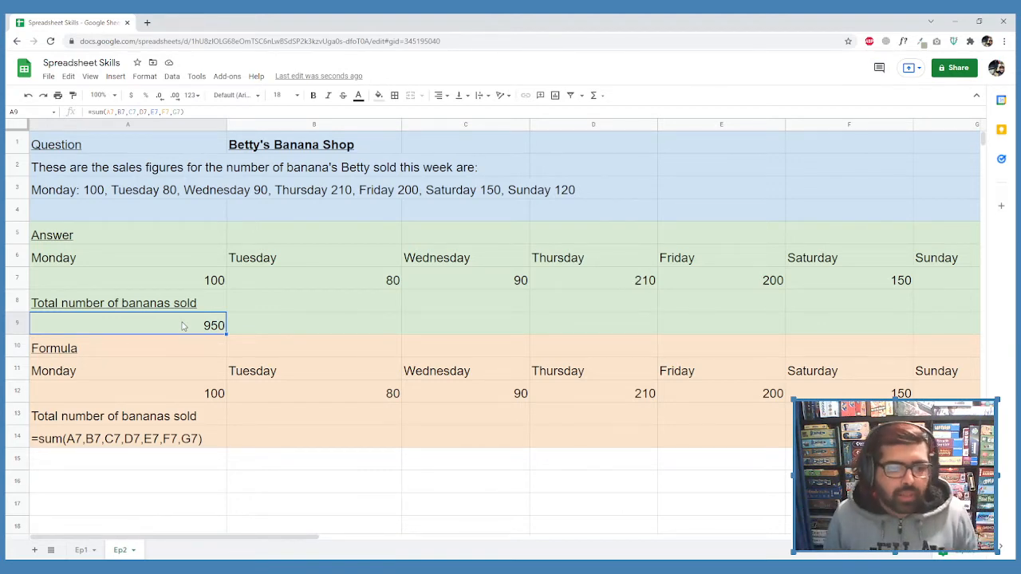
double_click(182, 326)
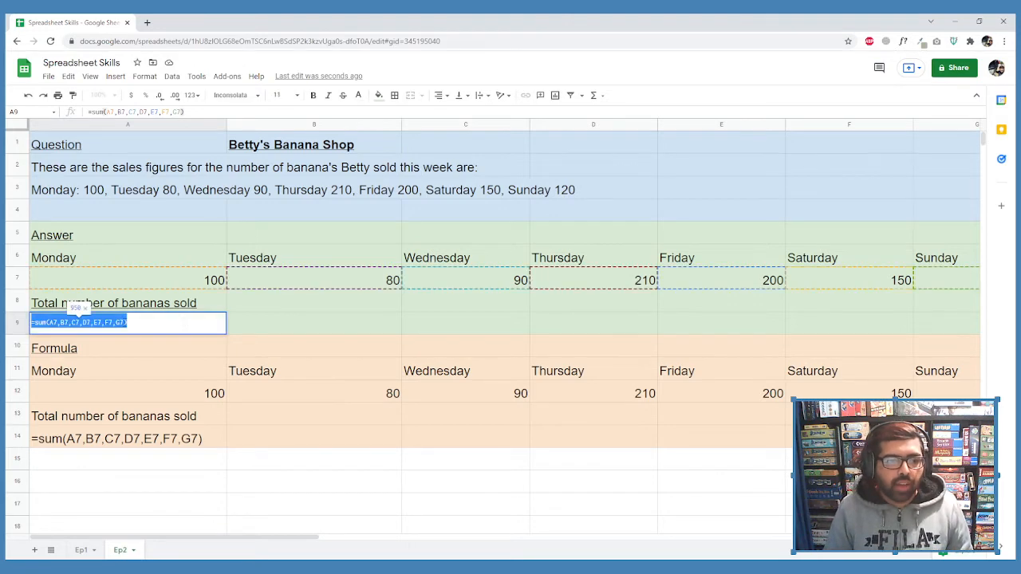
left_click(124, 322)
key("ctrl+a")
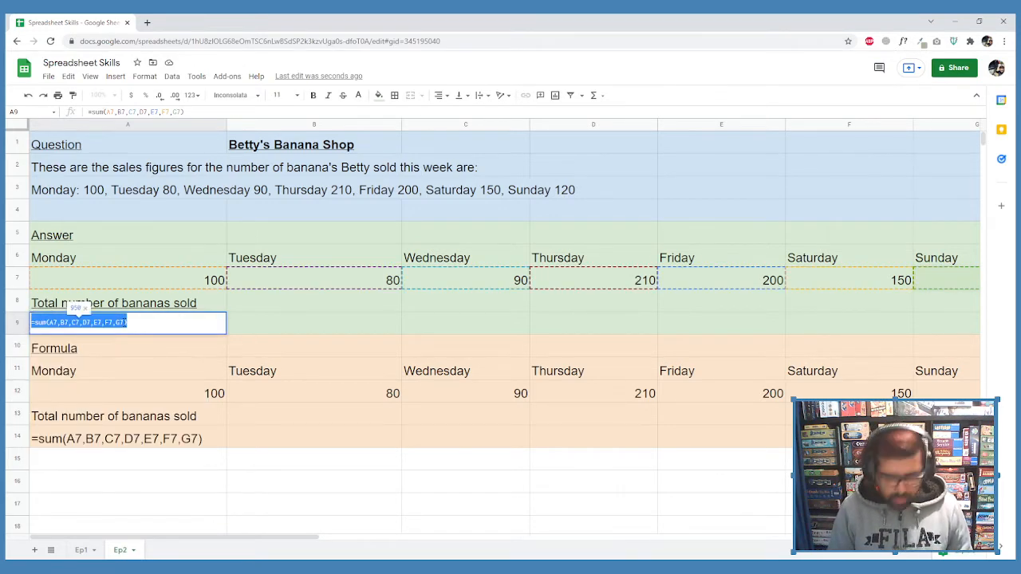
key("BackSpace")
type("=suma7,")
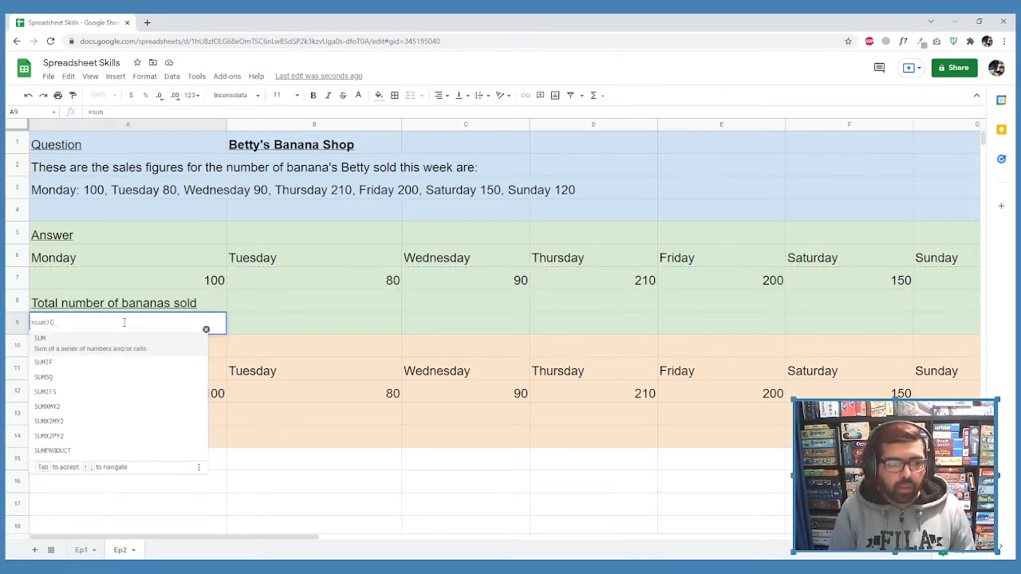
key("BackSpace")
key("BackSpace")
key("BackSpace")
type("(")
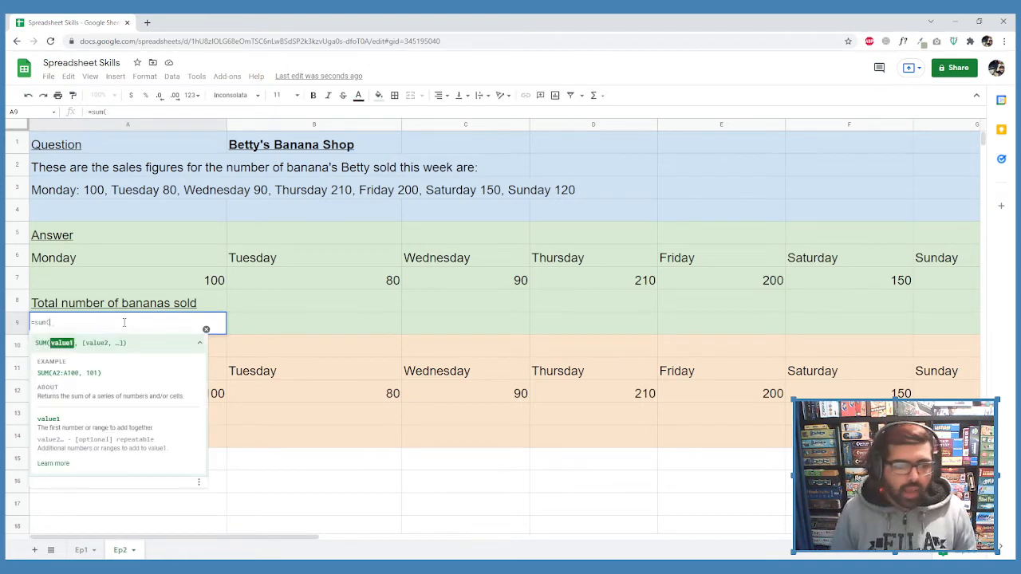
left_click(86, 282)
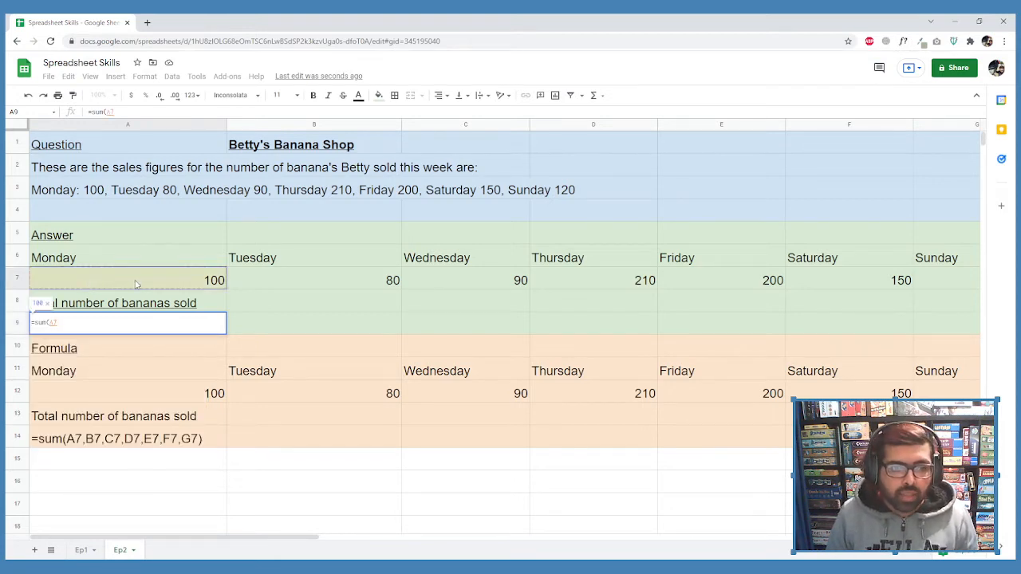
left_click_drag(136, 285, 919, 284)
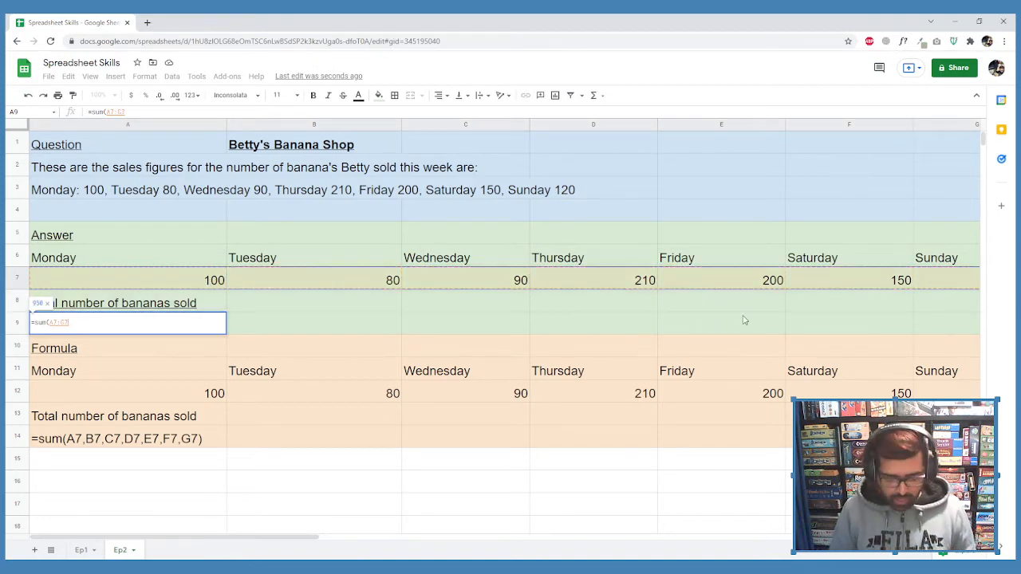
key("Return")
key("Up")
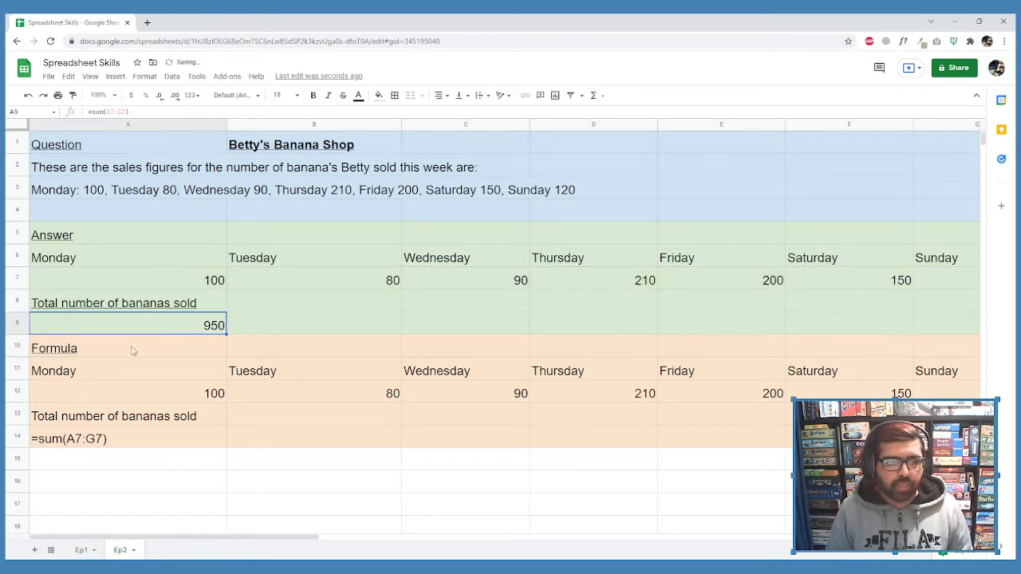
left_click(121, 443)
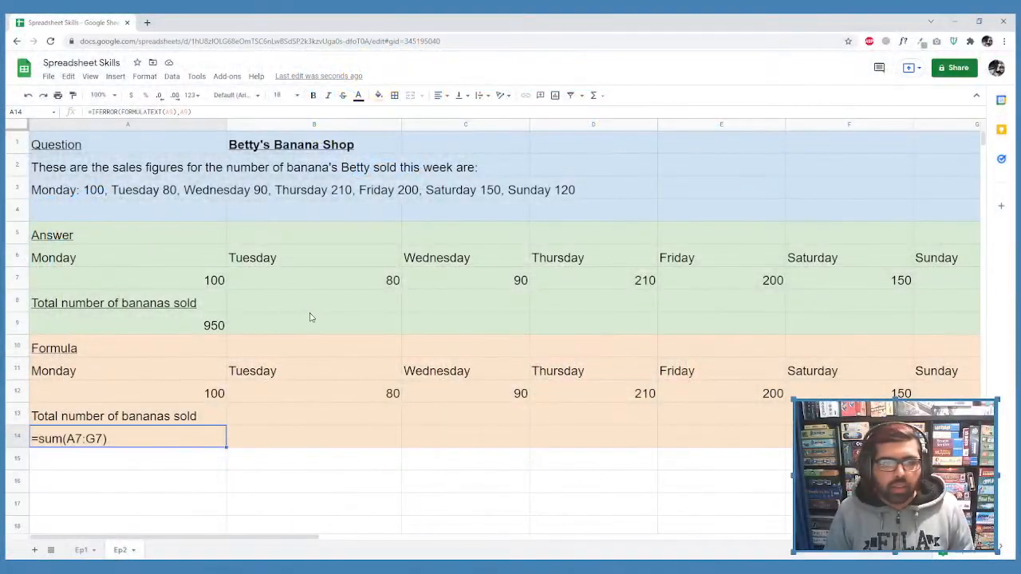
Add the label "Average bananas sold" in cell B8, beside the total label.
left_click(311, 317)
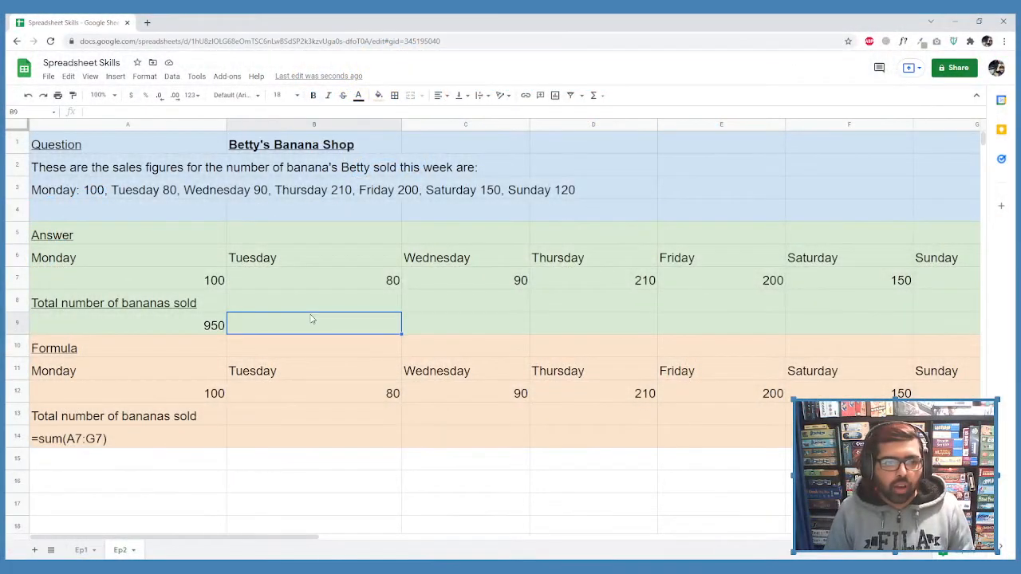
left_click(329, 303)
type("Average ")
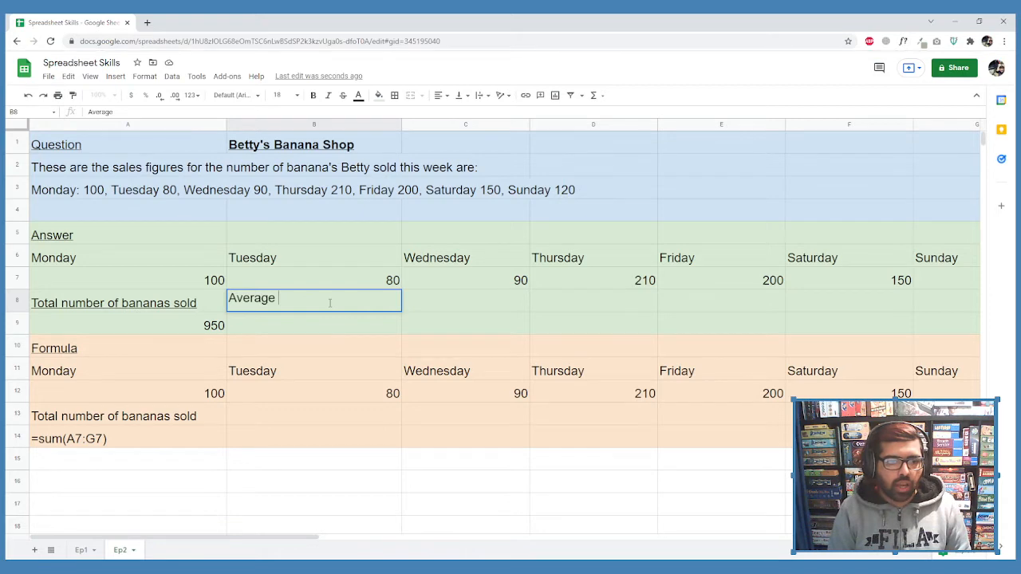
type("banasas")
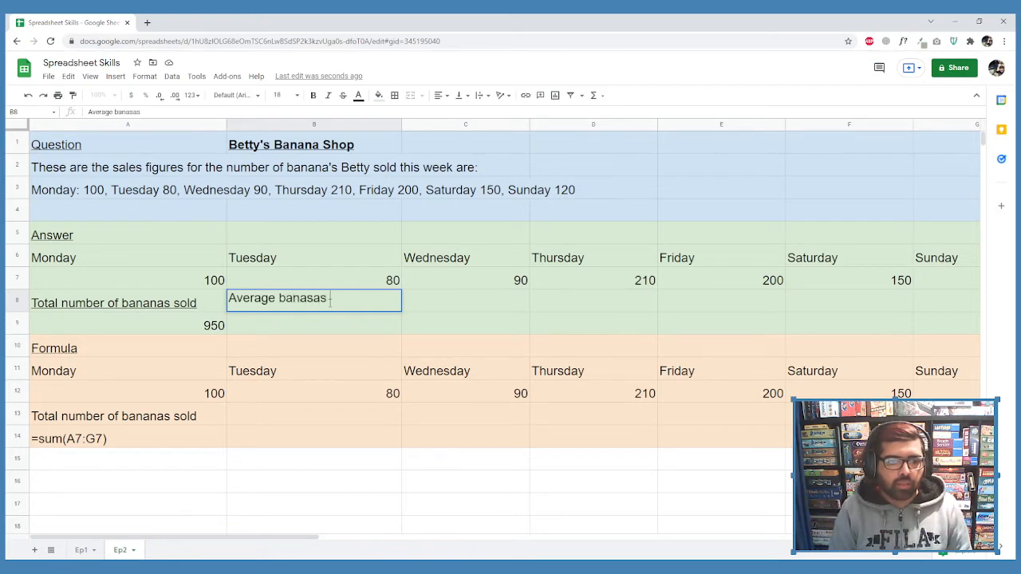
key("BackSpace")
key("BackSpace")
key("BackSpace")
key("BackSpace")
type("anas")
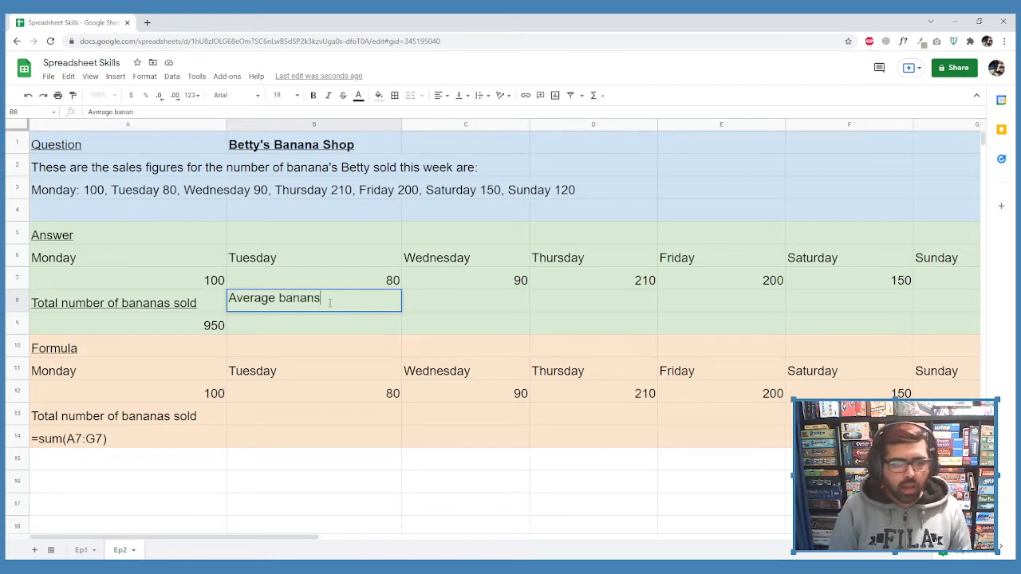
key("BackSpace")
type("as sold")
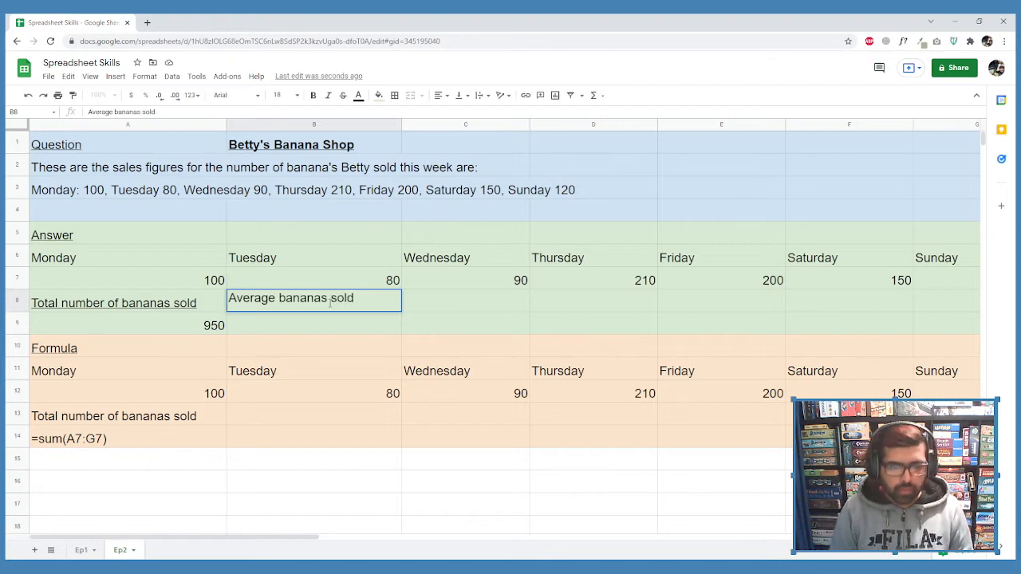
key("Return")
Calculate the average of the week's daily sales in B9 with =average(A7:G7).
left_click(332, 307)
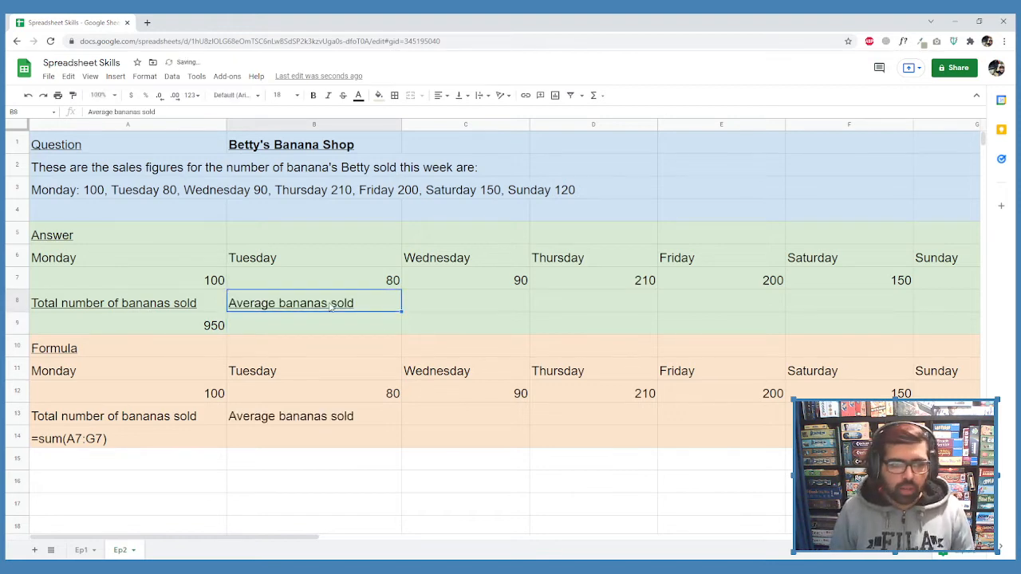
key("Down")
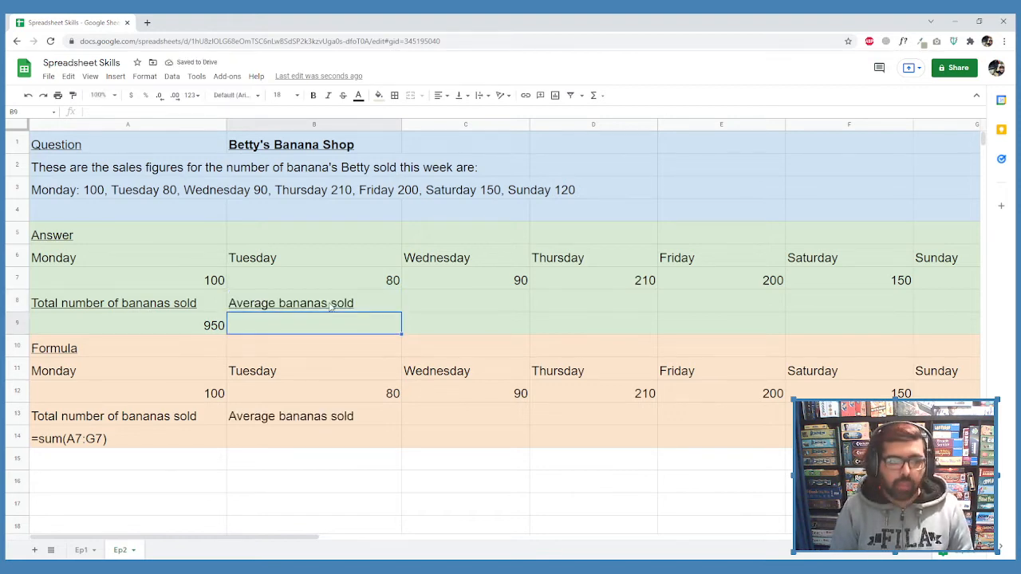
type("=")
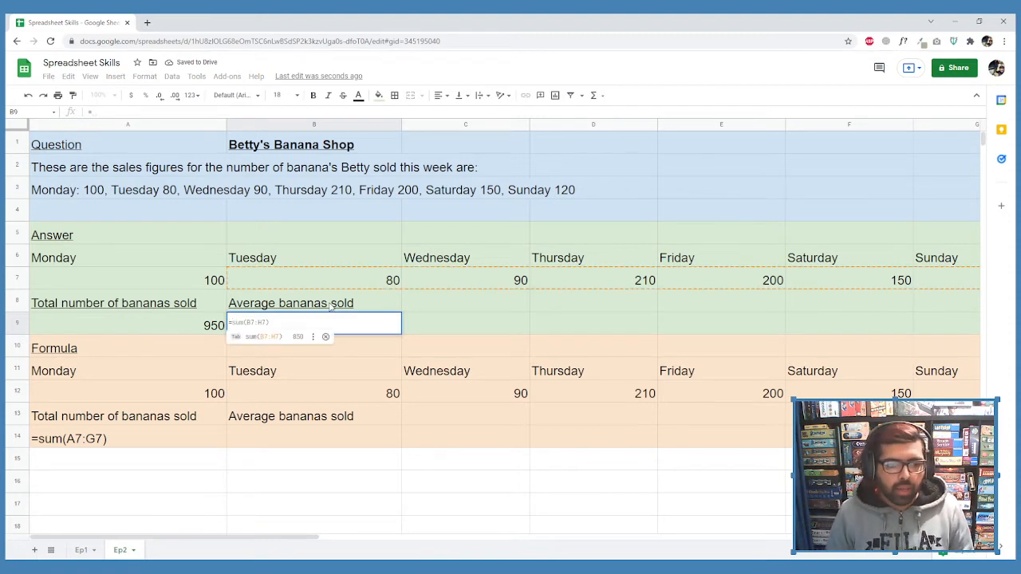
type("average")
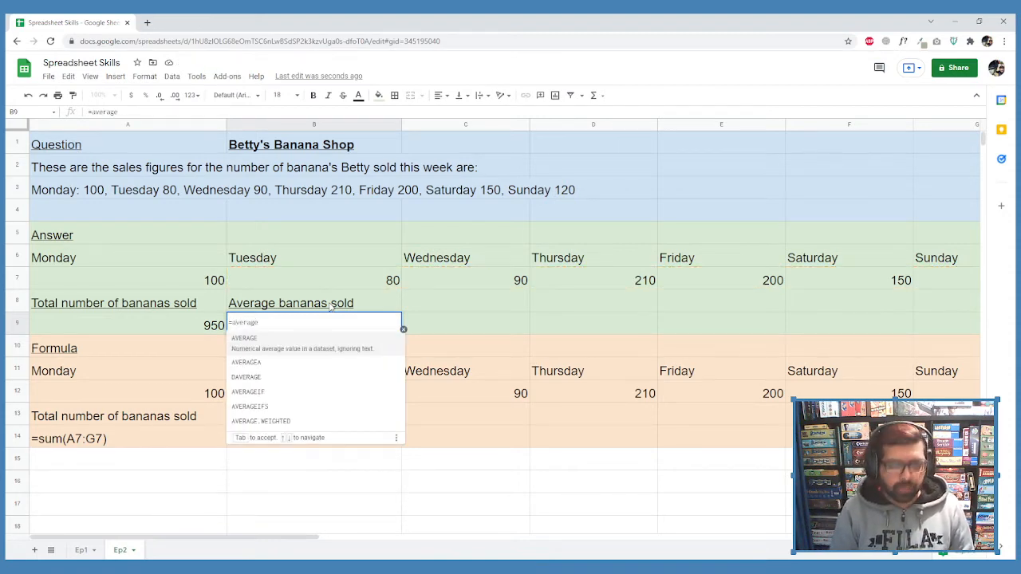
type("(")
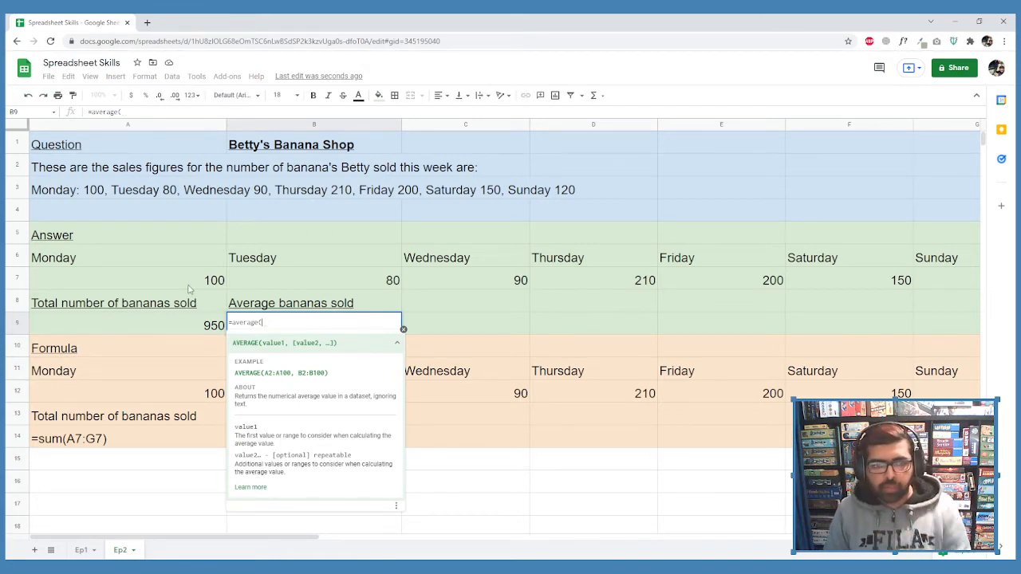
left_click_drag(189, 289, 969, 291)
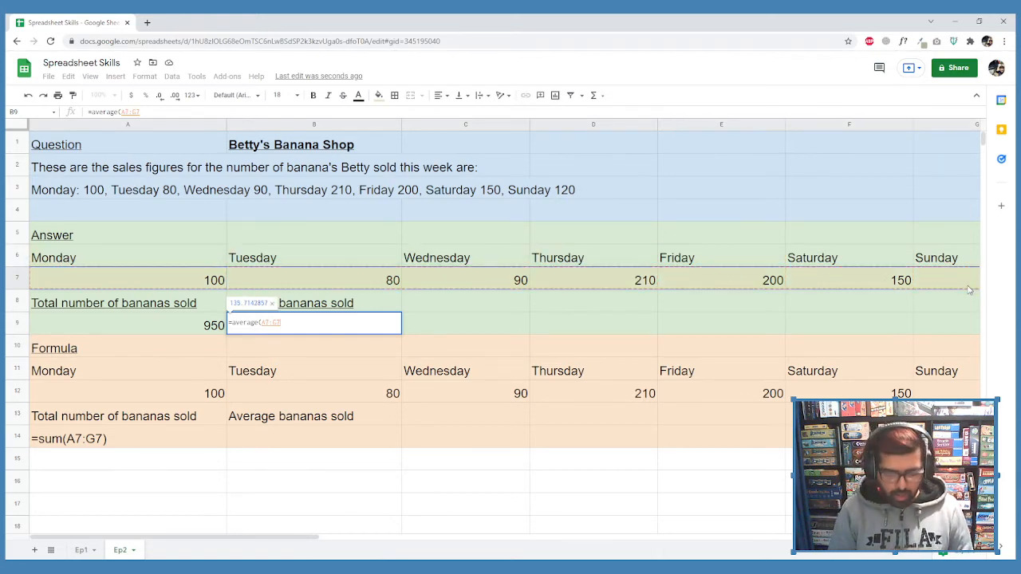
type(")")
key("Return")
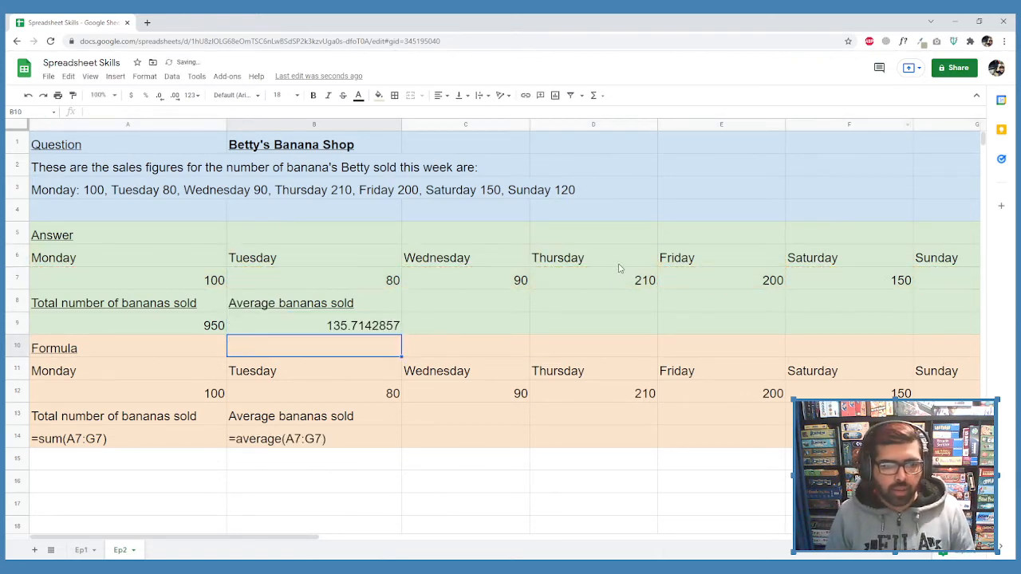
Format the average in B9 with the Number format, showing two decimal places.
left_click(343, 329)
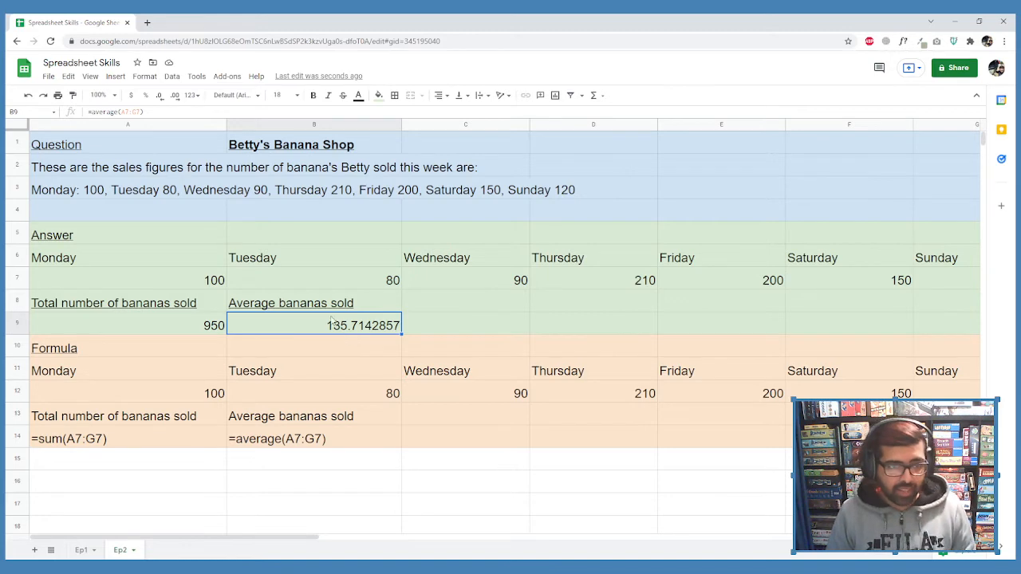
left_click(138, 76)
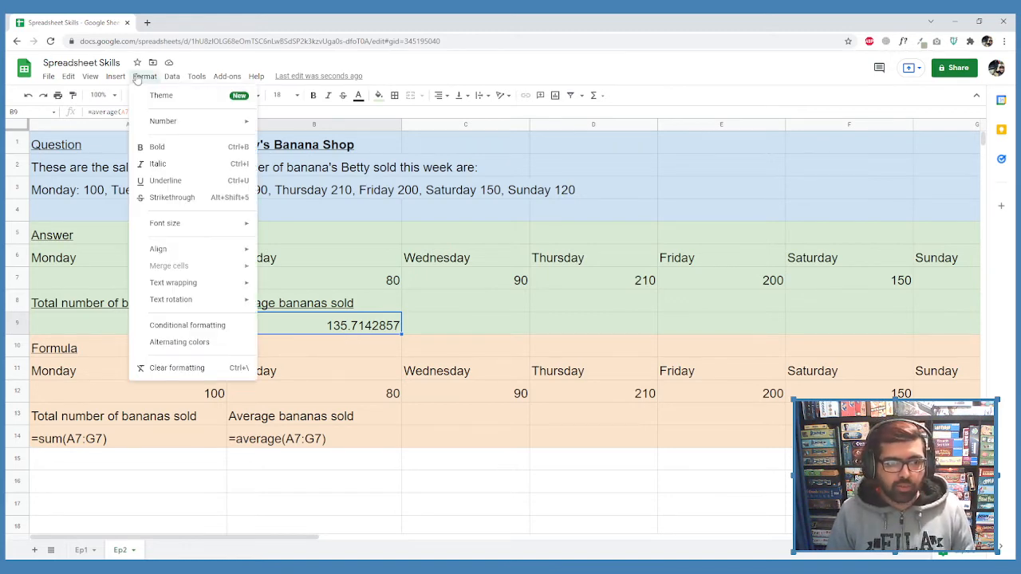
mouse_move(144, 120)
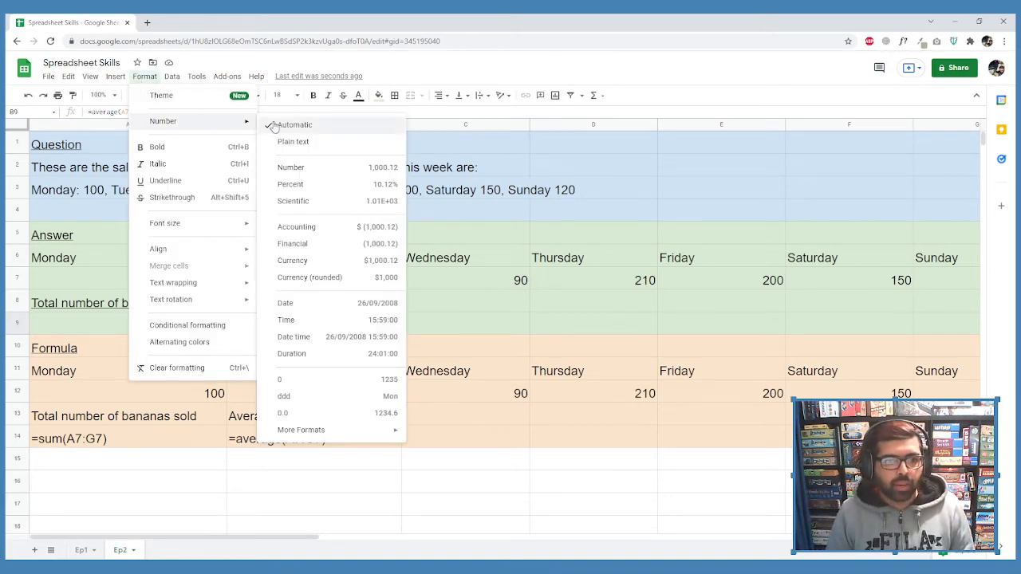
left_click(319, 167)
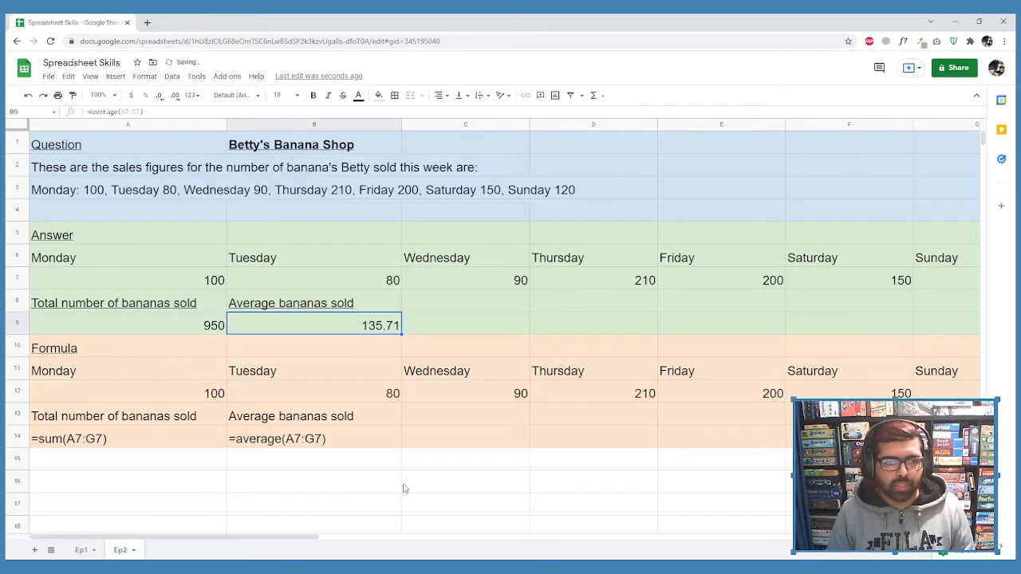
Apply the custom number format 0 to the average in B9 so it shows as a whole number.
left_click(144, 76)
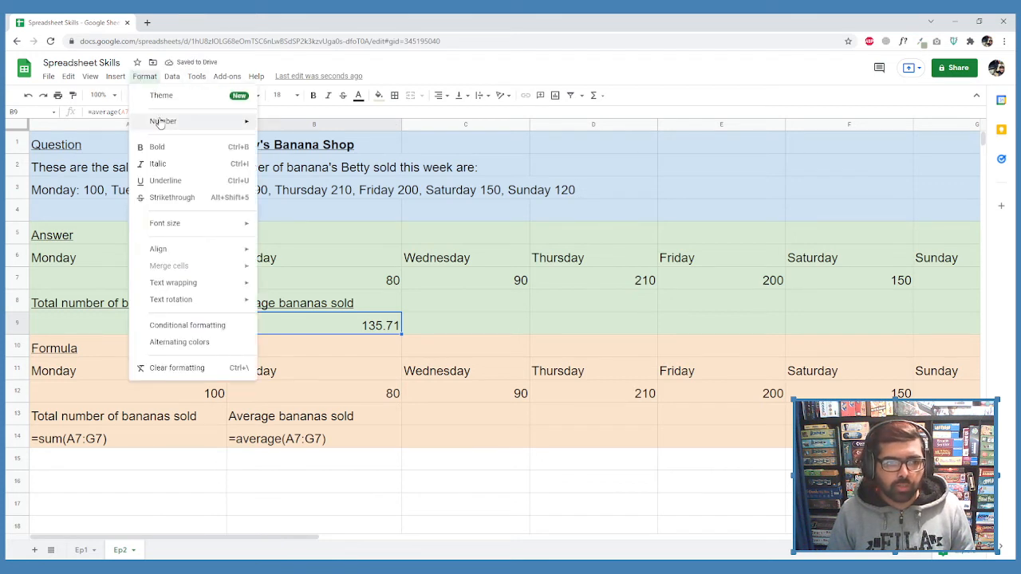
mouse_move(160, 121)
mouse_move(303, 429)
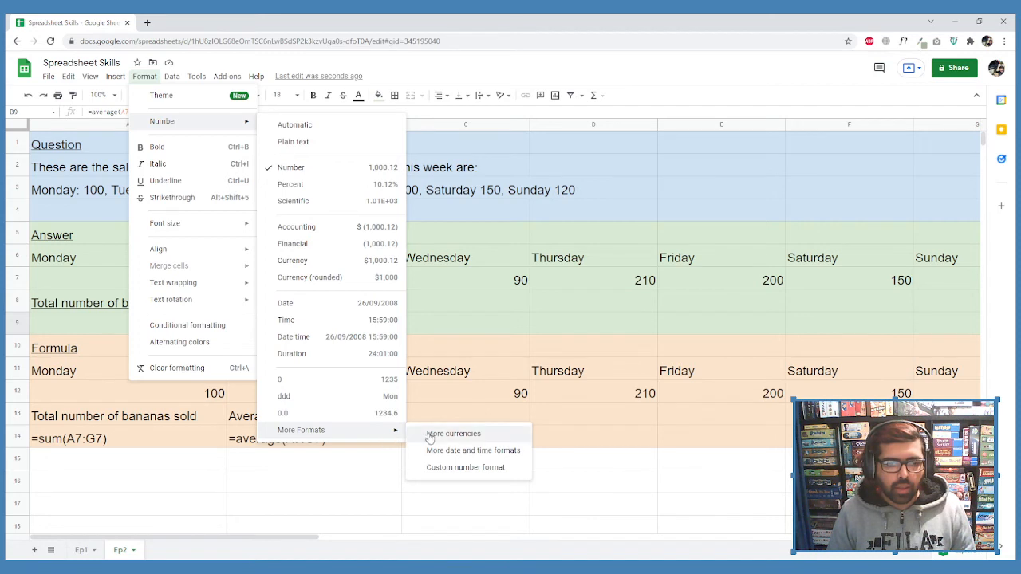
left_click(441, 471)
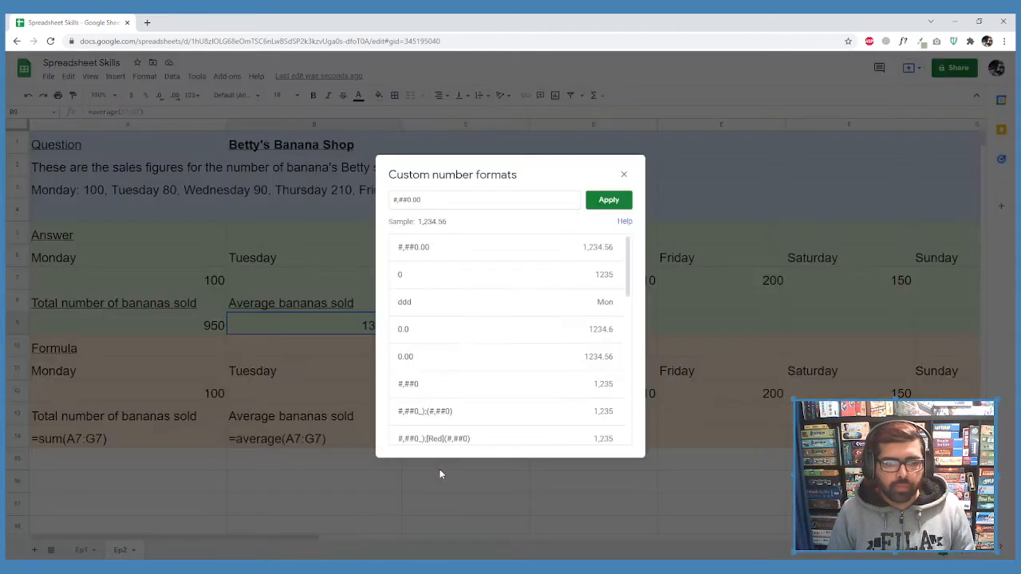
left_click_drag(446, 202, 122, 197)
key("BackSpace")
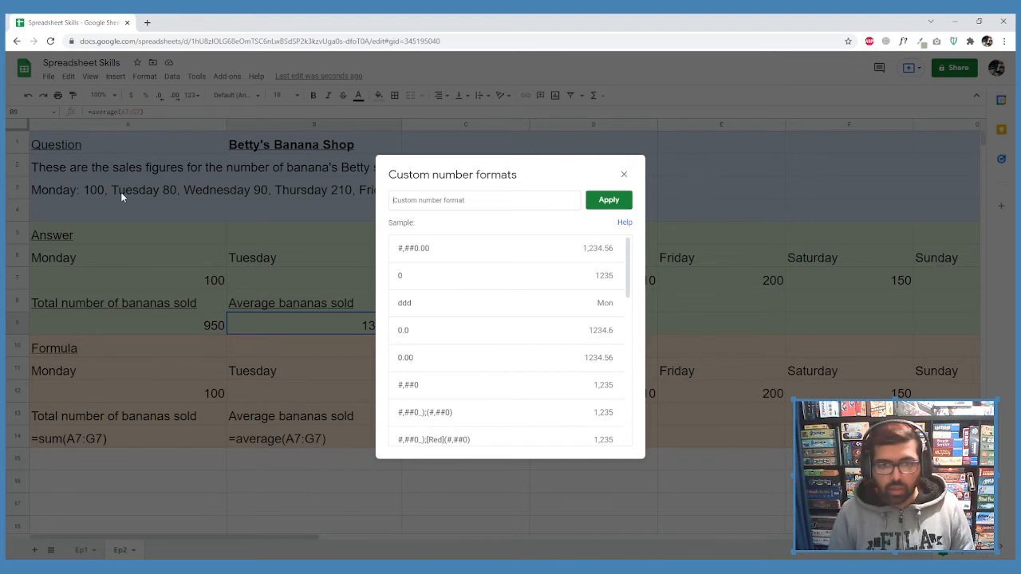
left_click(418, 277)
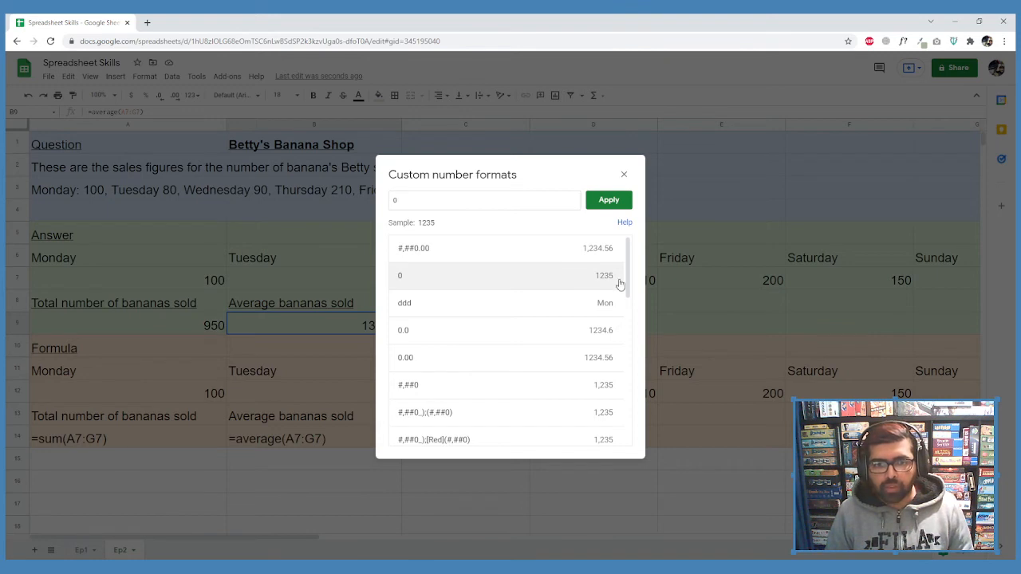
left_click(605, 201)
left_click(371, 365)
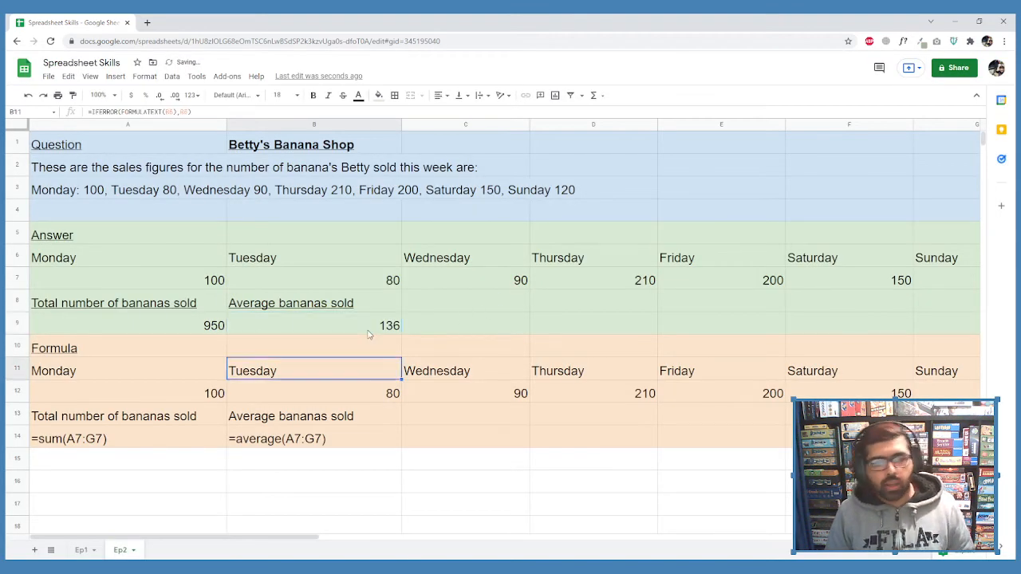
left_click(367, 330)
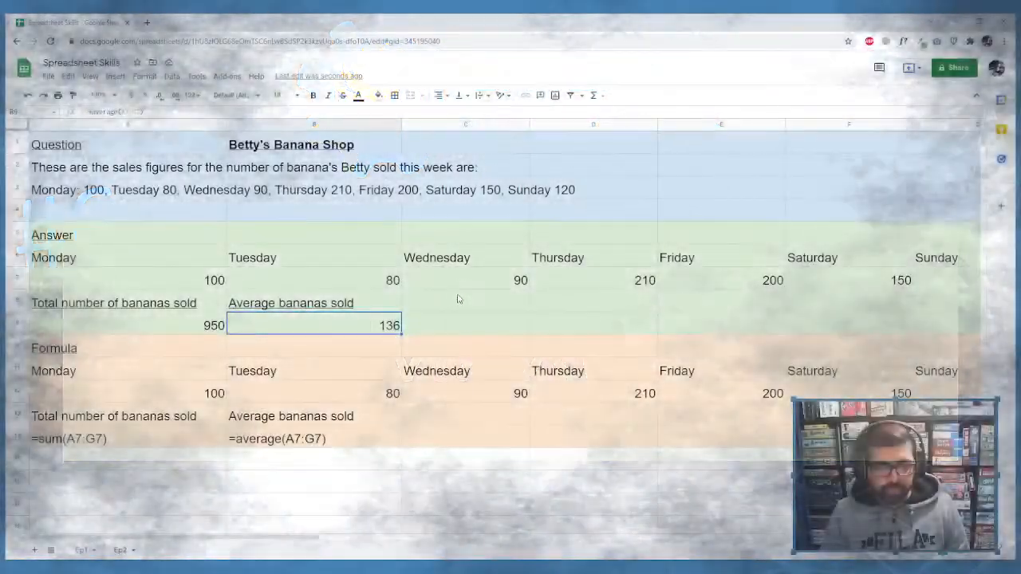
Add the underlined label "Most bananas sold" in cell C8, beside the average label.
left_click(457, 304)
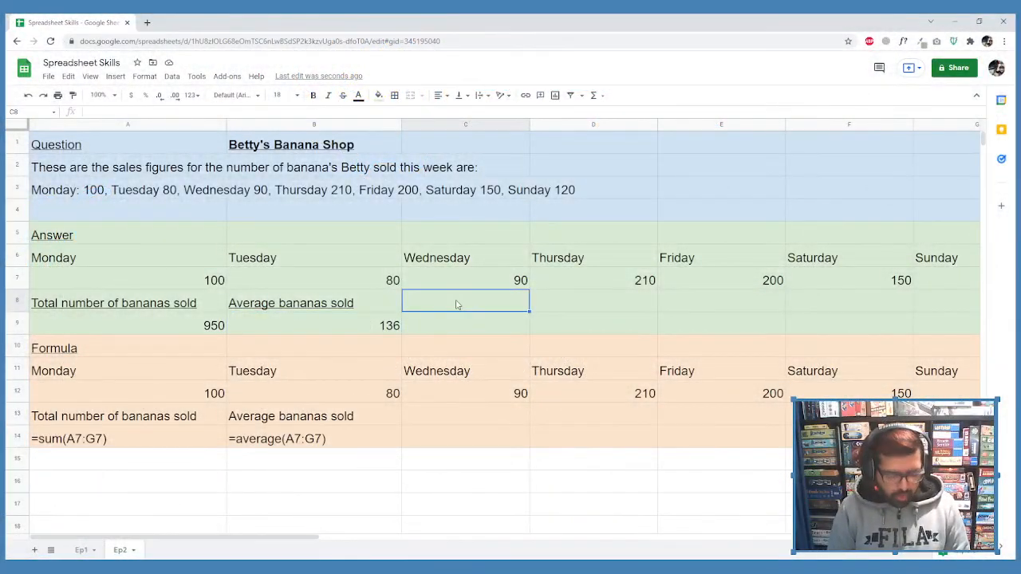
type("Most bana")
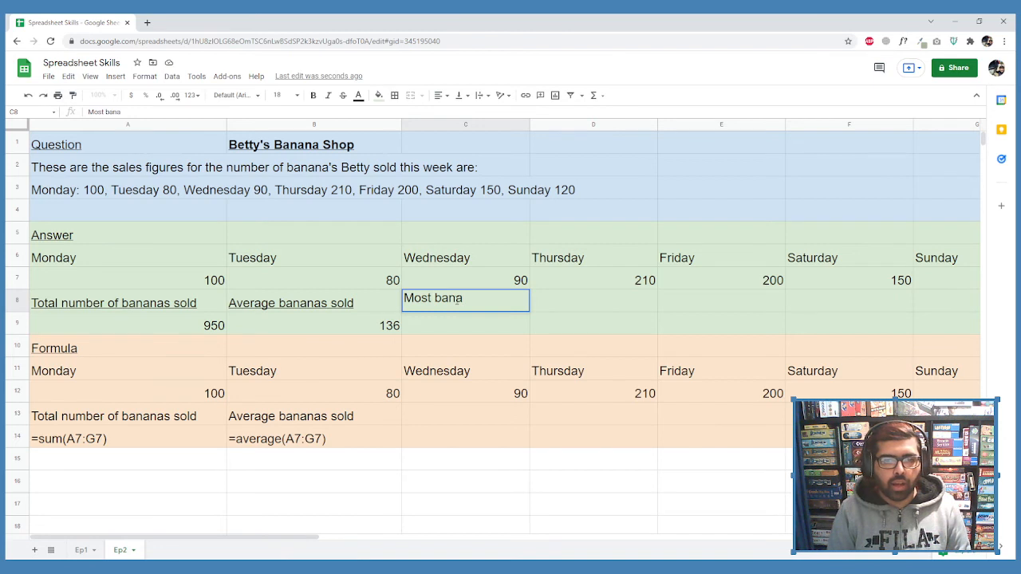
type("nas sold")
key("Return")
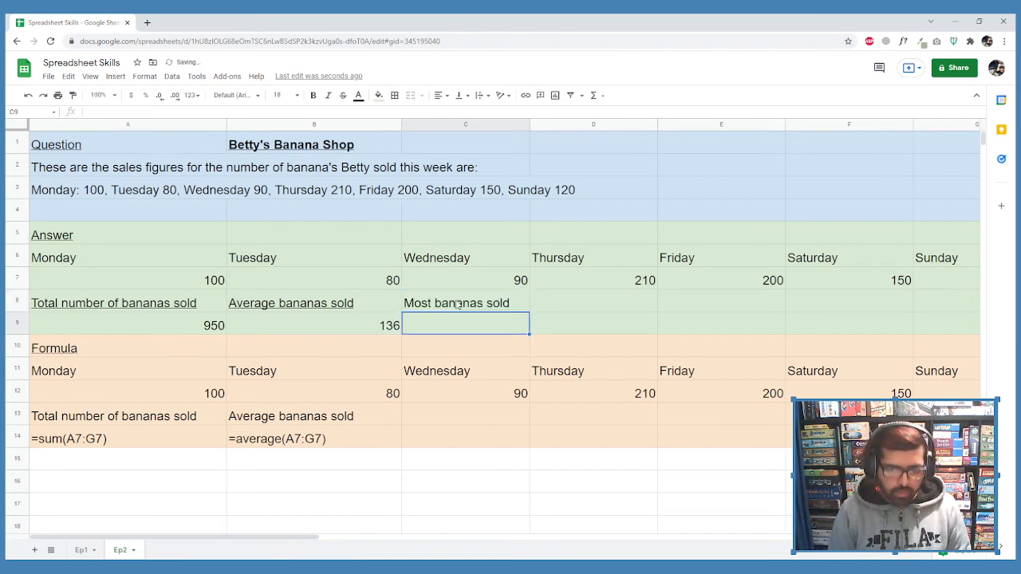
left_click(459, 306)
Find the highest daily sales figure of the week in C9 with =max(A7:G7).
key("Down")
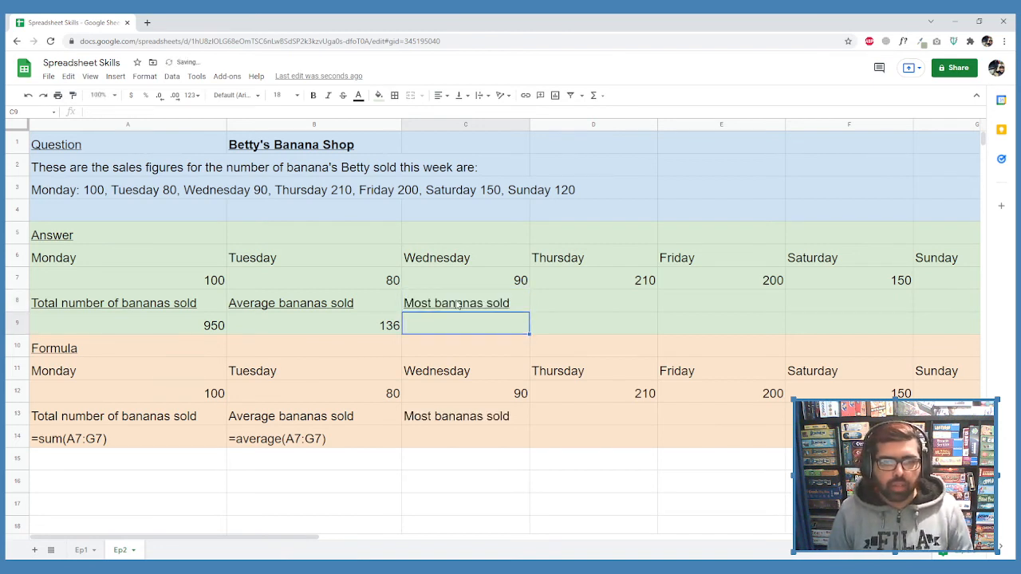
type("=")
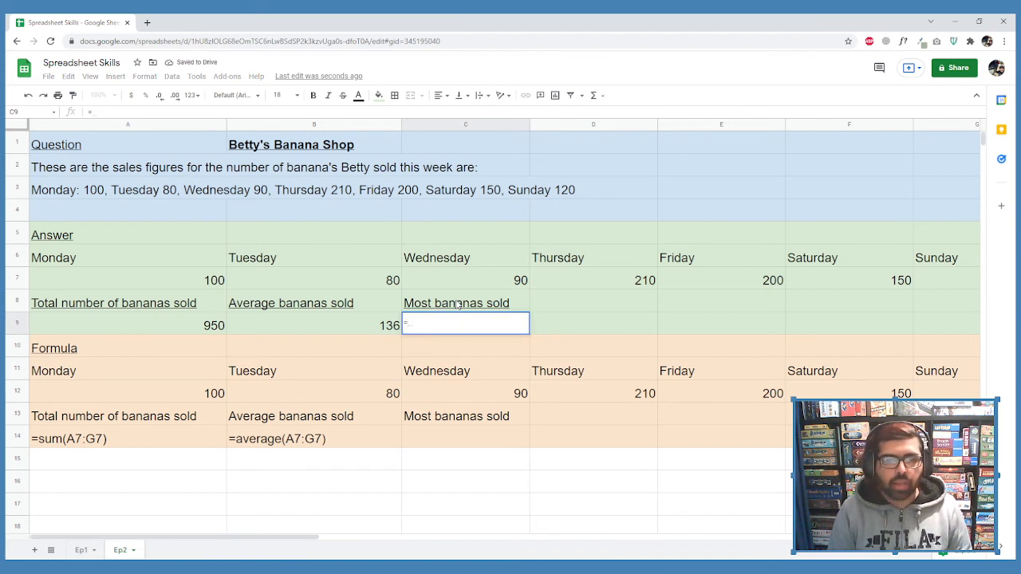
type("max(")
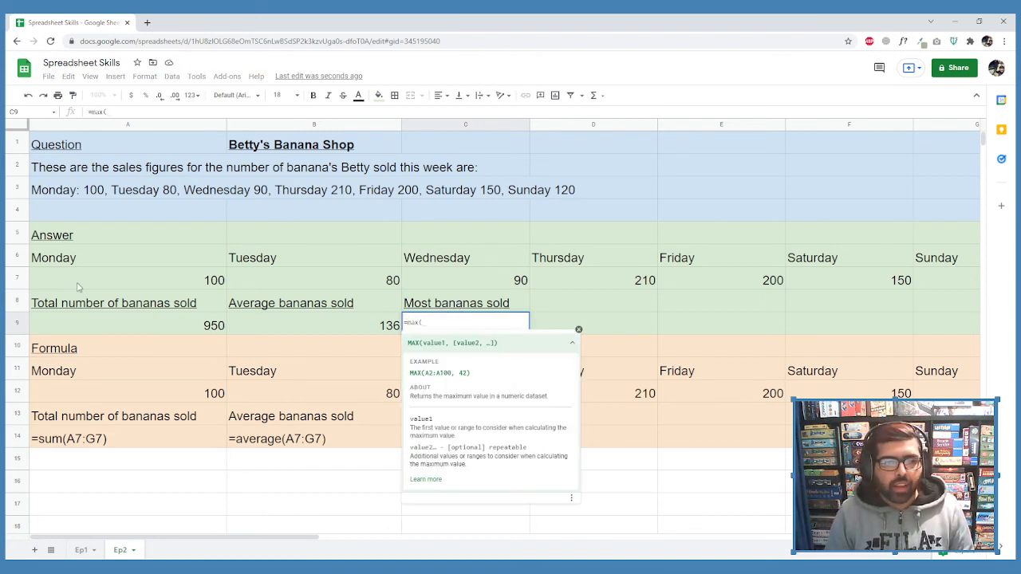
left_click_drag(78, 284, 933, 283)
key("Return")
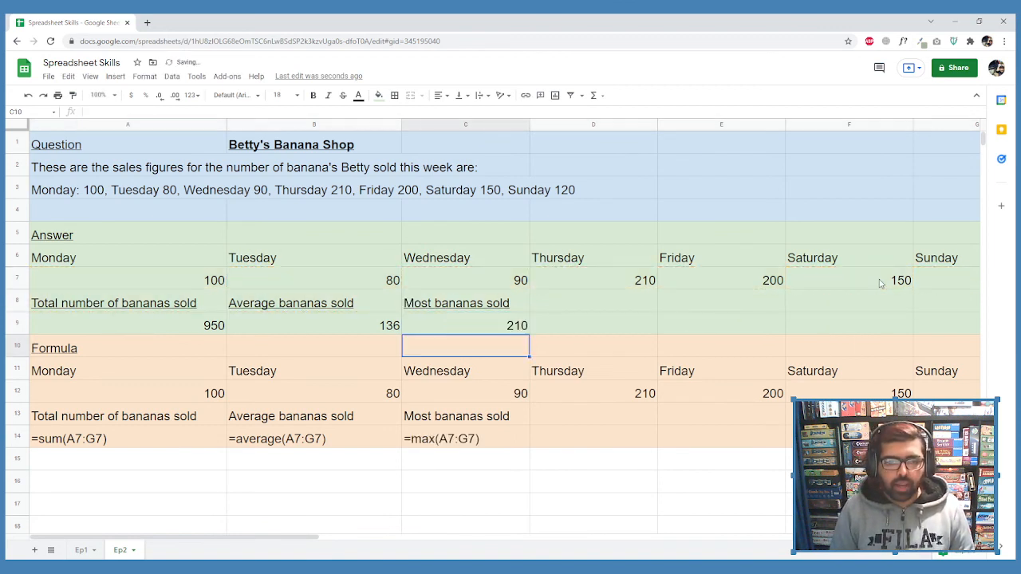
left_click(642, 280)
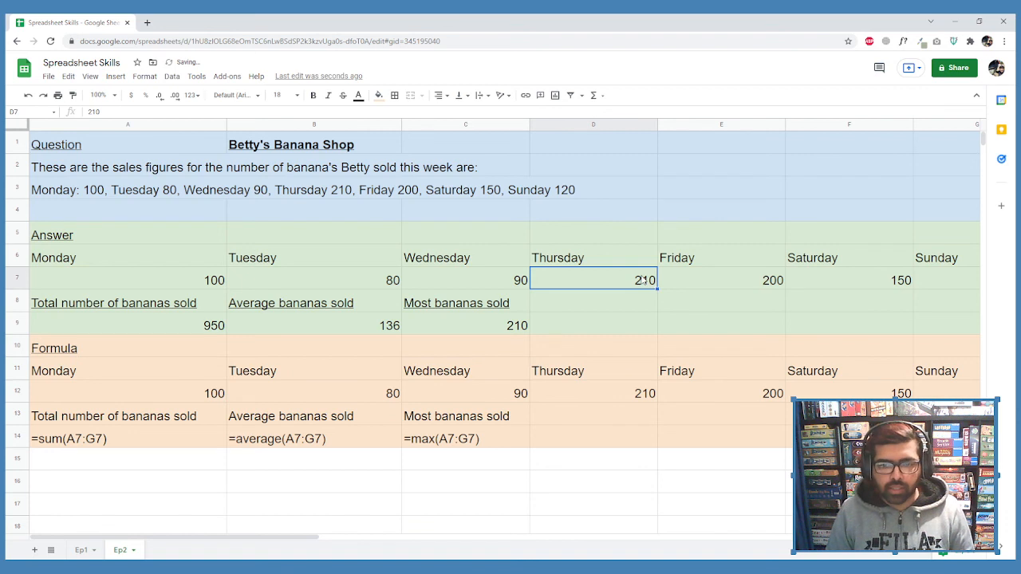